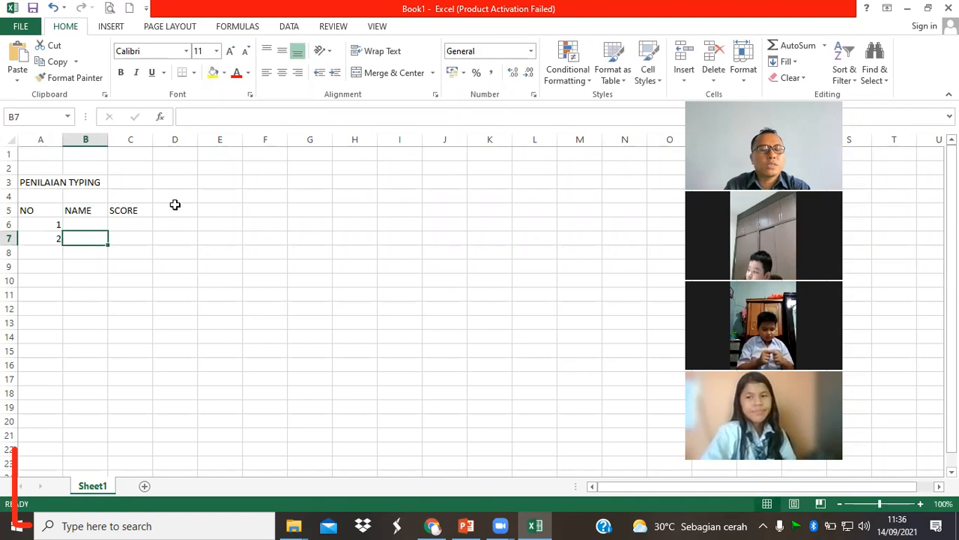
Step: Enter the first two students' first names under NAME in cells B6 and B7
key("Up")
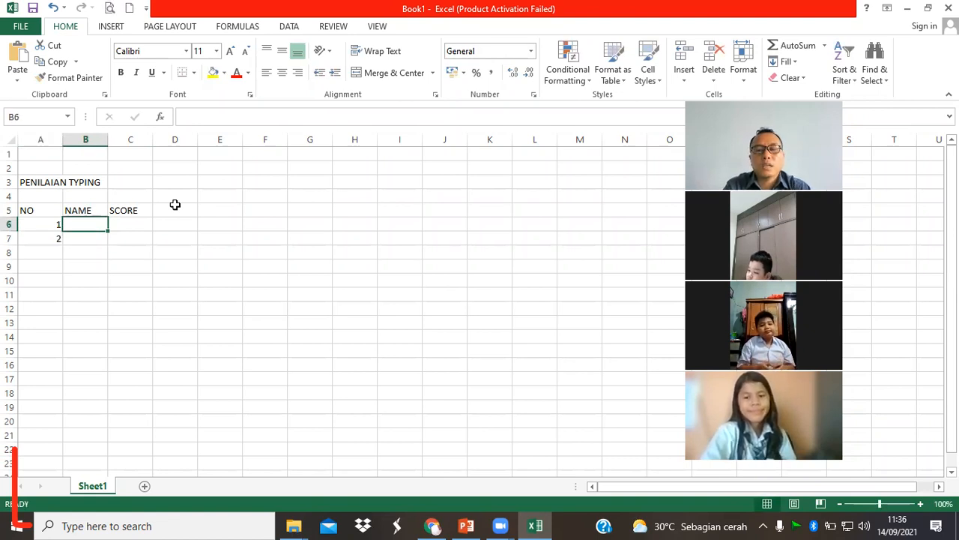
type("LEONERL")
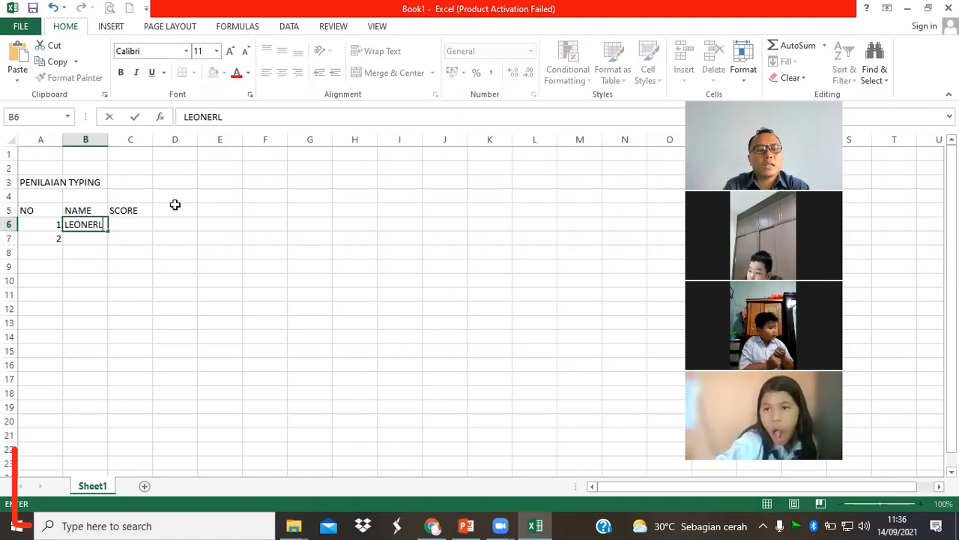
key("Return")
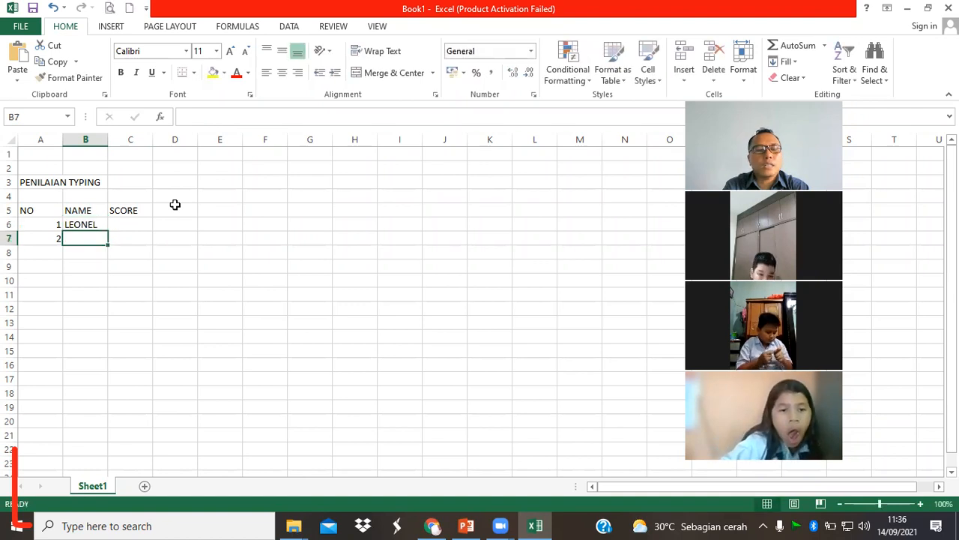
type("IMANU")
key("BackSpace")
key("BackSpace")
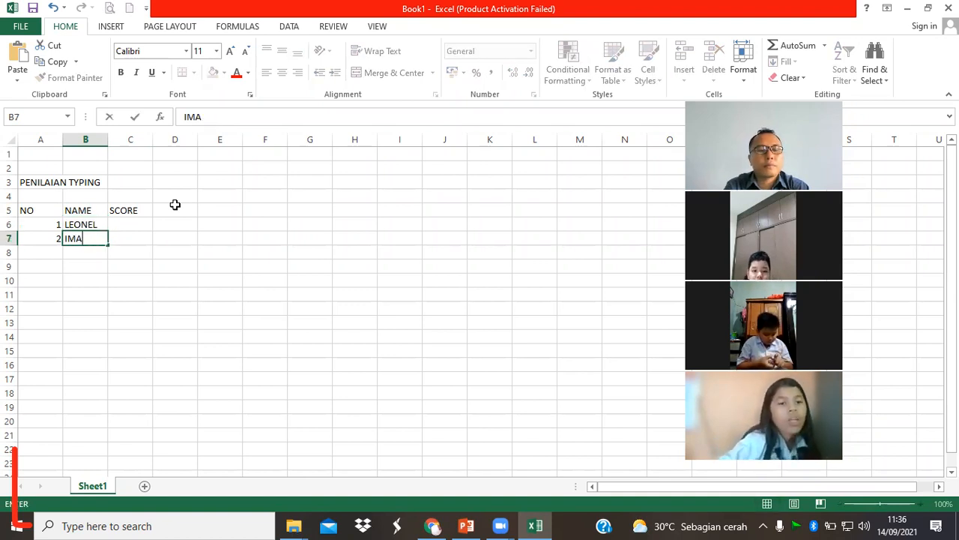
type("ANUAL")
key("BackSpace")
key("BackSpace")
type("EL")
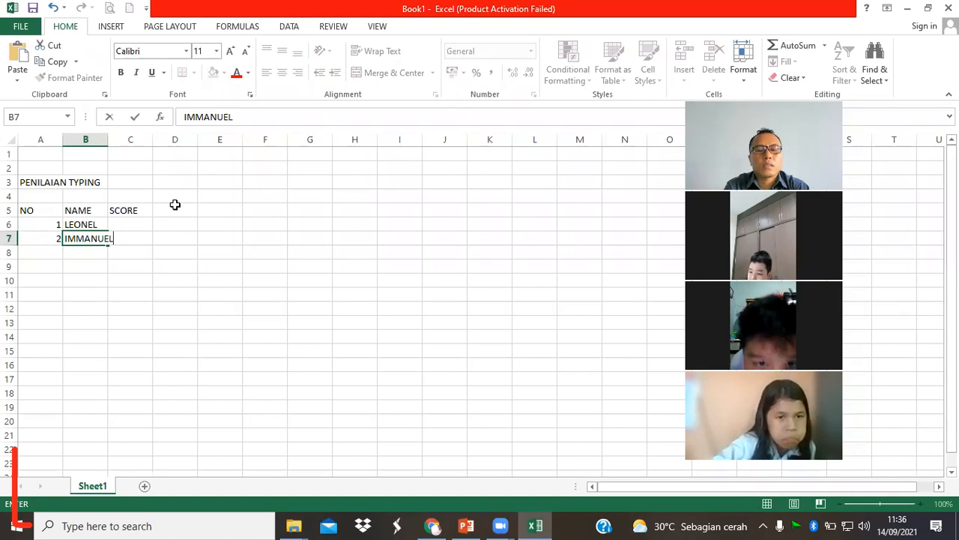
key("Return")
Step: Continue the NAME column with three more students' first names in cells B8 to B10
type("ASHANDA")
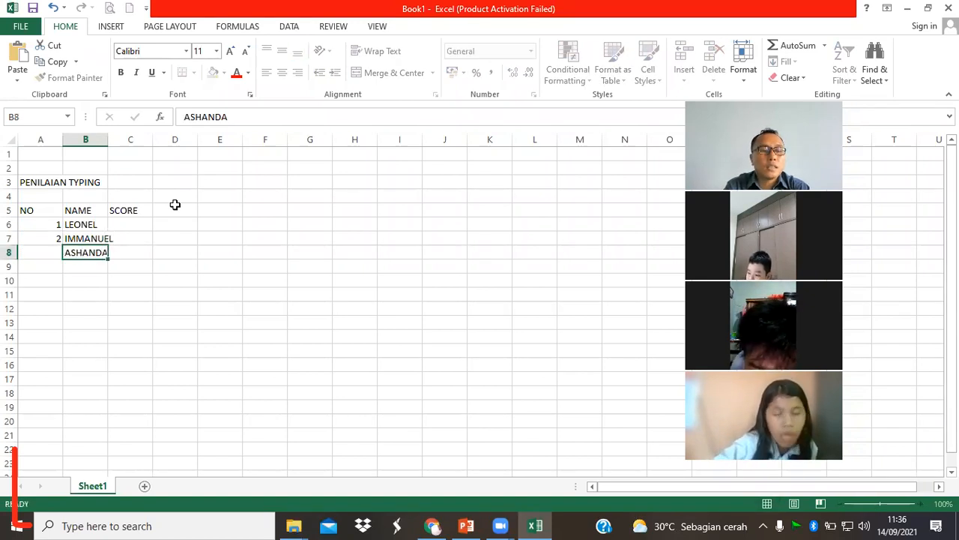
key("Return")
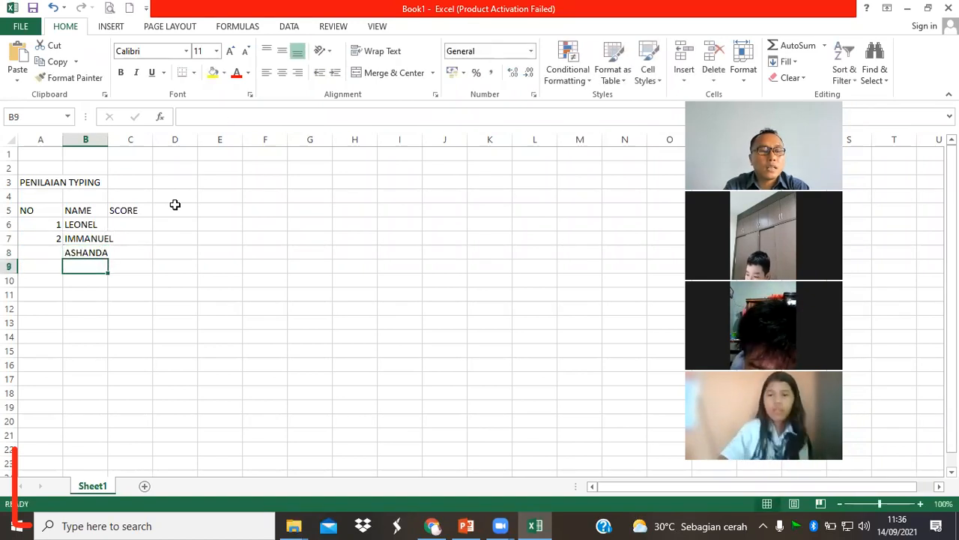
type("CH")
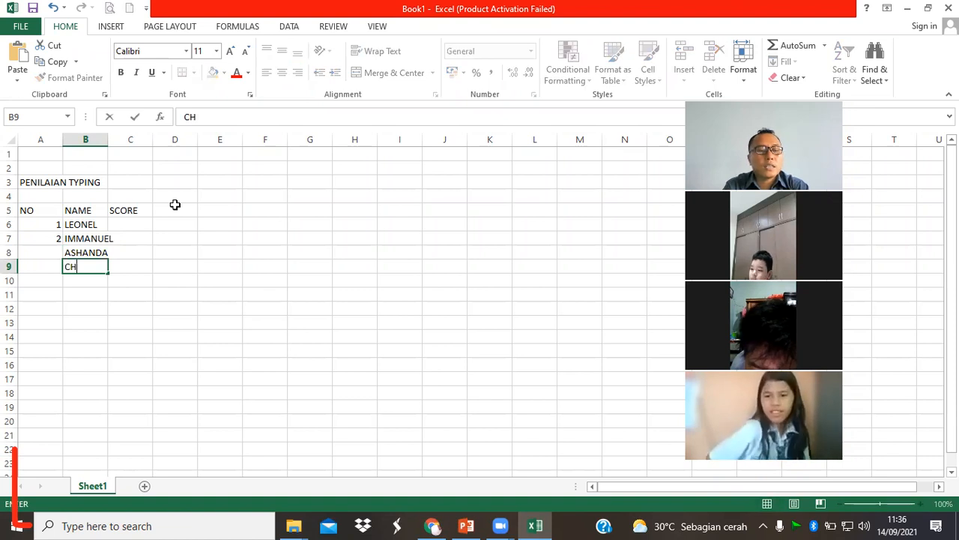
type("RISTIAN")
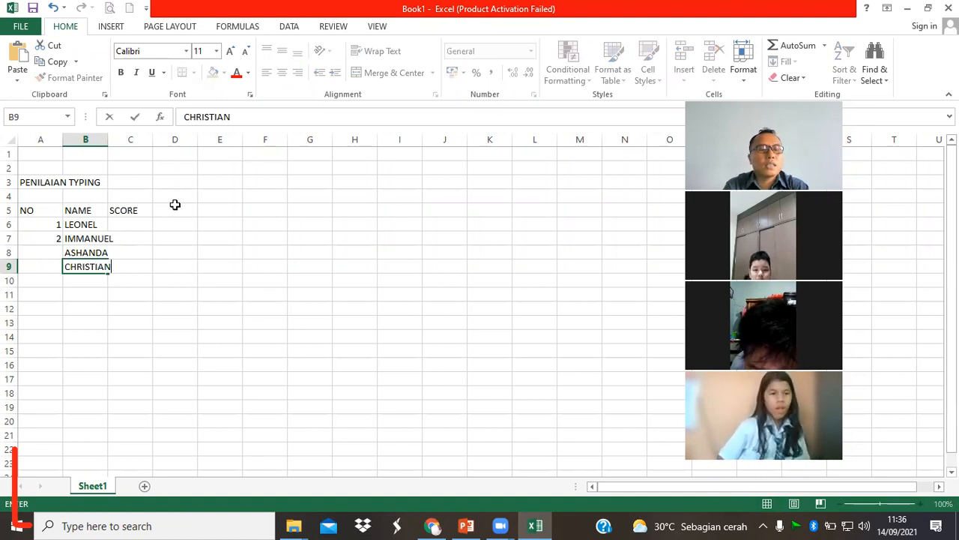
key("Return")
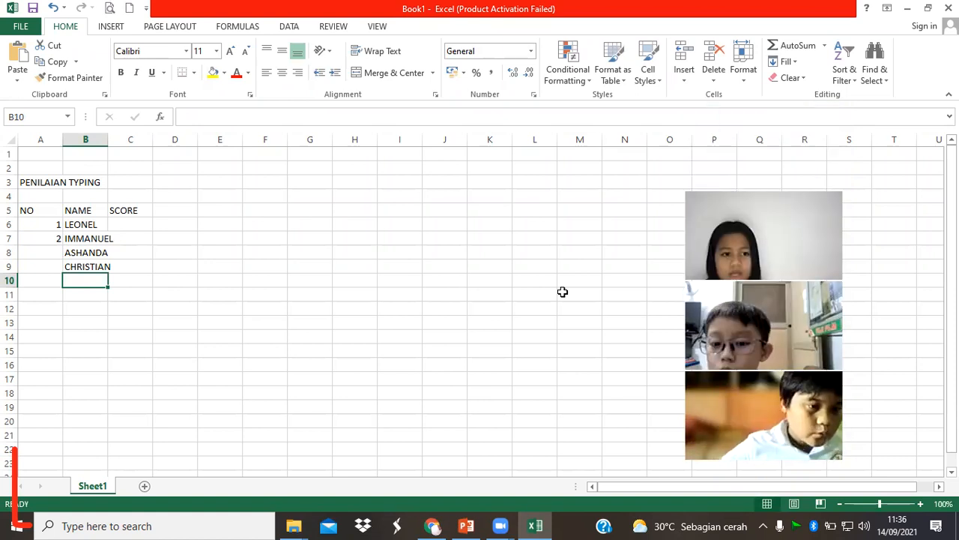
type("FARIC")
key("BackSpace")
type("ICA")
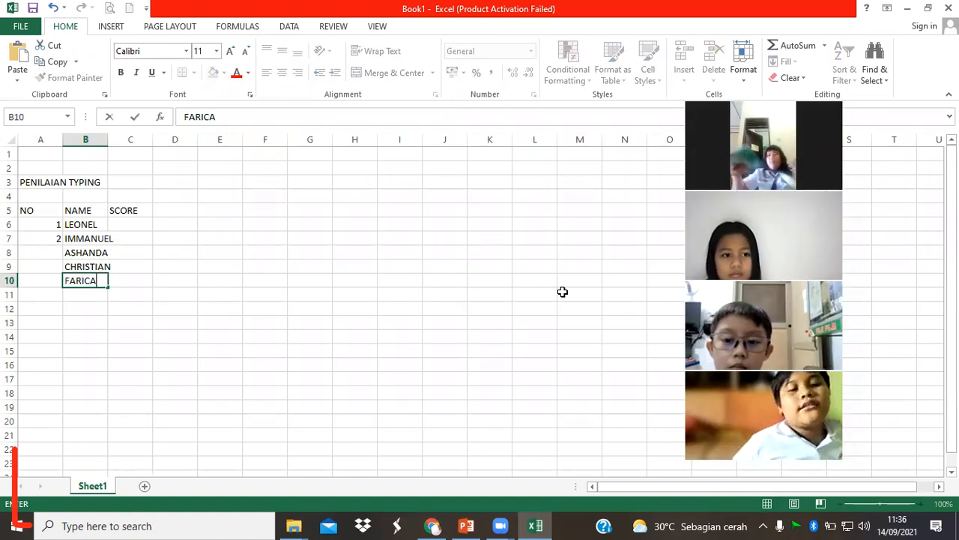
key("Return")
Step: Complete the NAME column with the last three students' first names in cells B11 to B13
type("PUTRI")
key("Return")
type("OSWALD")
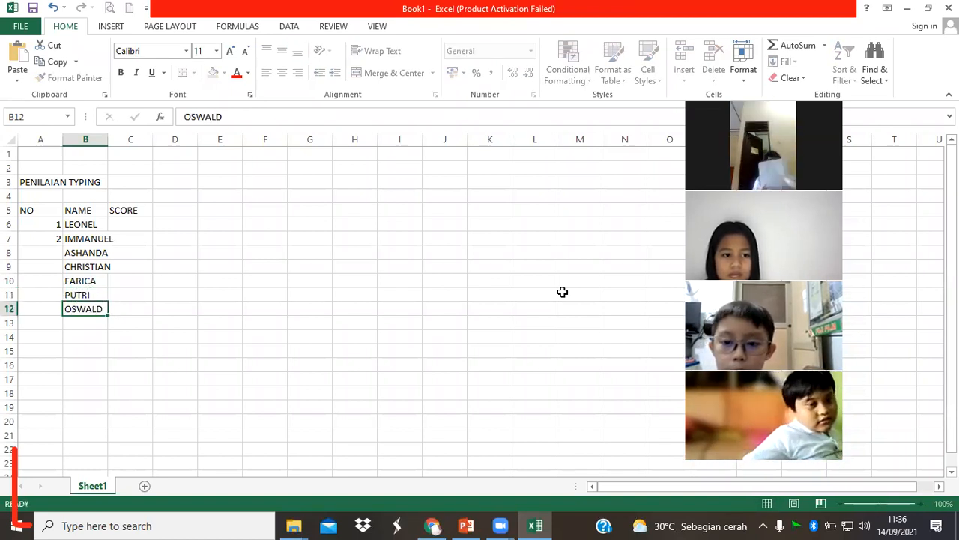
key("Return")
type("JOHO")
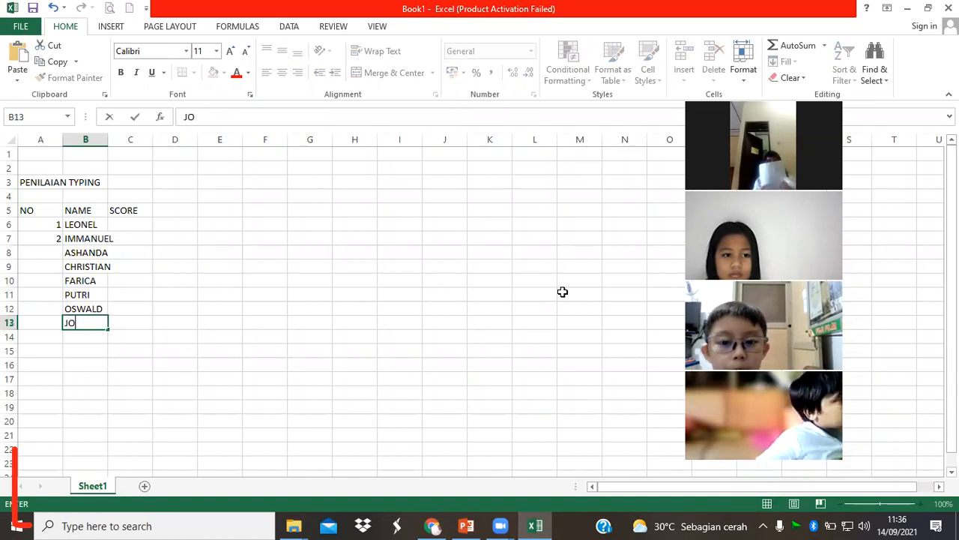
key("BackSpace")
type("HONSON")
key("Return")
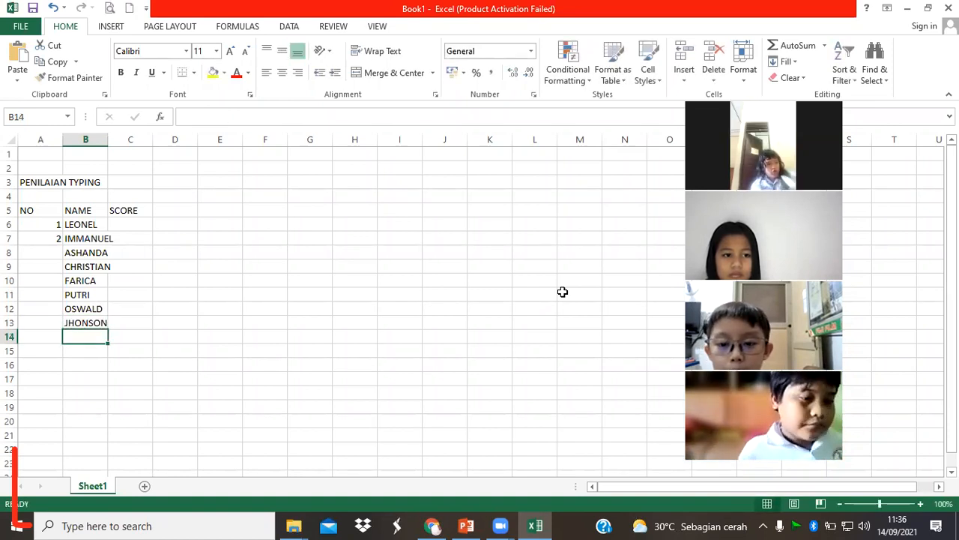
Step: Enter the scores 89, 80, 88 and 87 under SCORE in cells C6 to C9
double_click(122, 225)
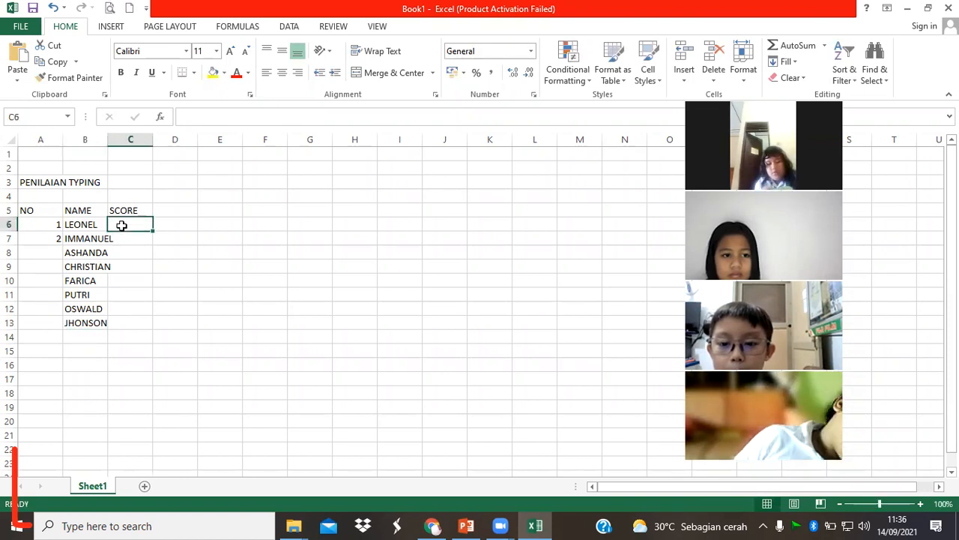
type("89")
key("Return")
type("80")
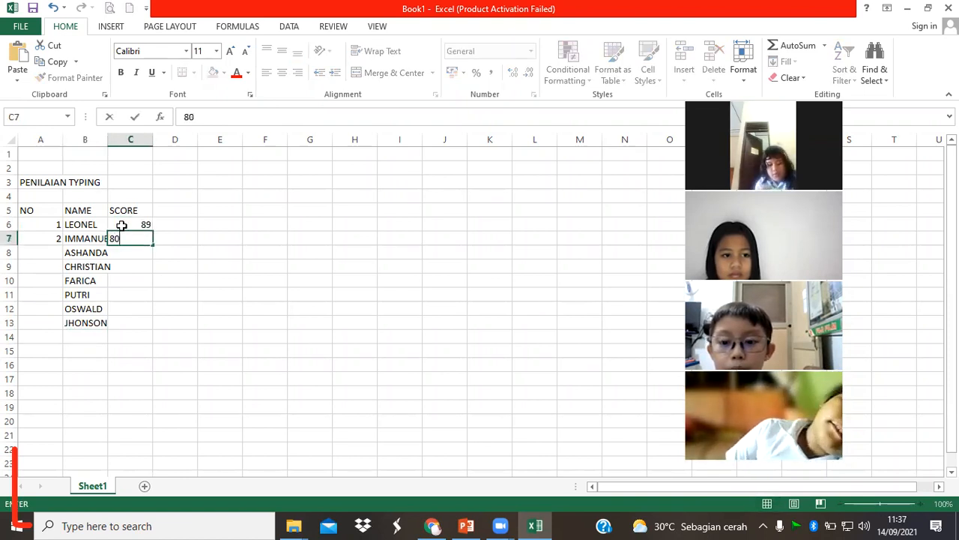
key("Return")
type("88")
key("Return")
type("87")
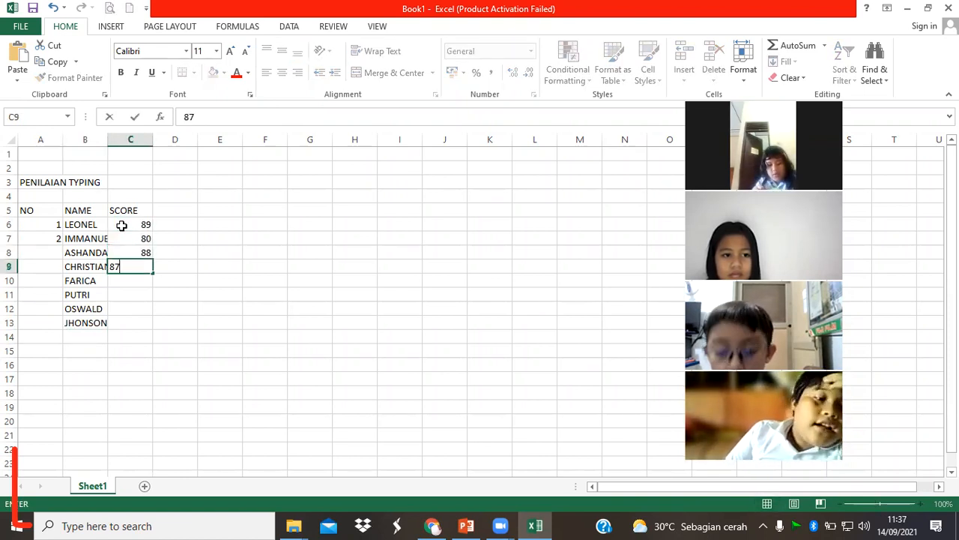
key("Return")
Step: Enter the scores 89, 90, 96 and 89 for the remaining students in cells C10 to C13
type("89")
key("Return")
type("90")
key("Return")
type("96")
key("Return")
type("89")
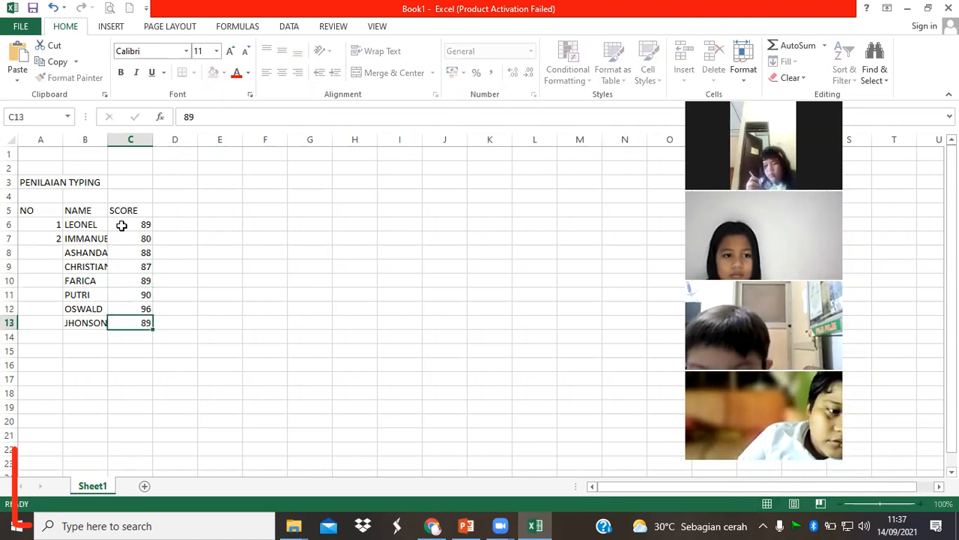
key("Return")
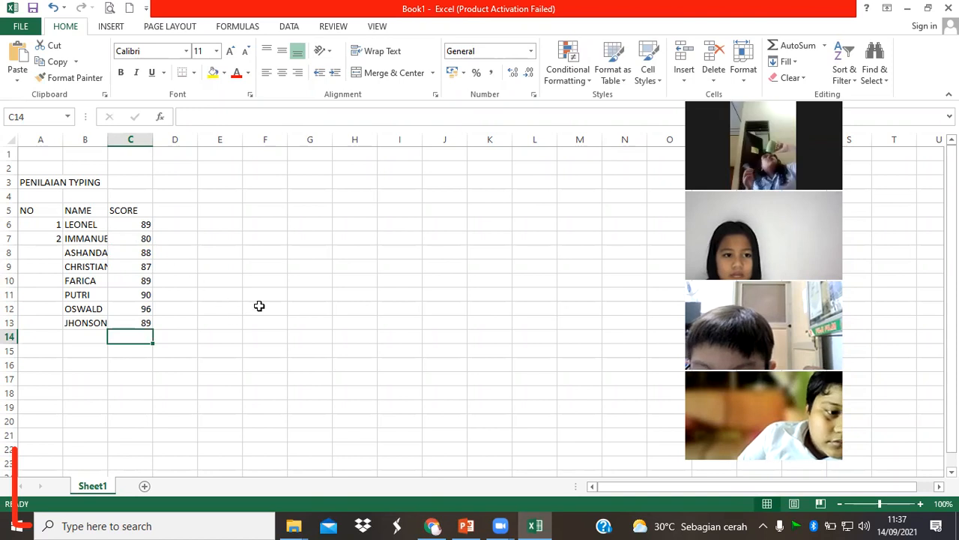
Step: Check the sheet in print preview and return to the worksheet
left_click(245, 253)
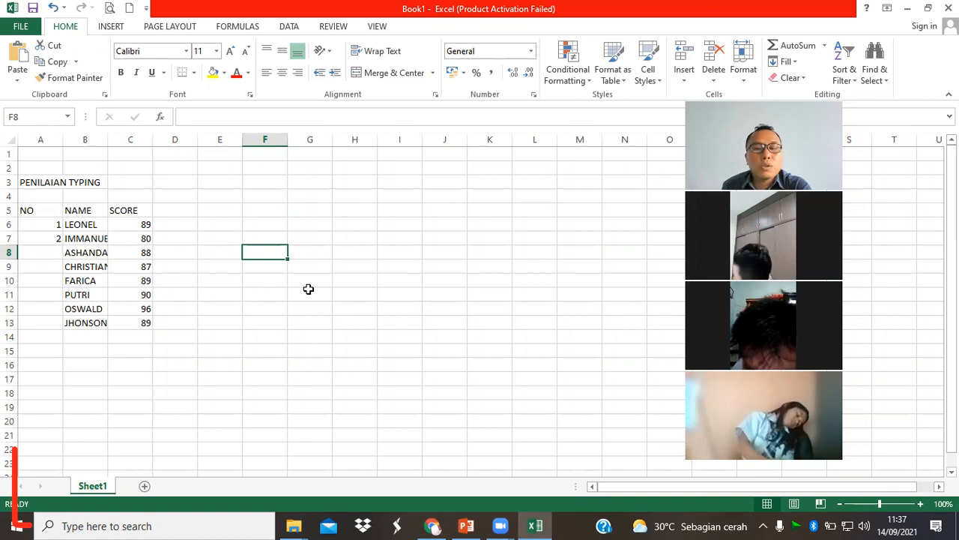
left_click(109, 9)
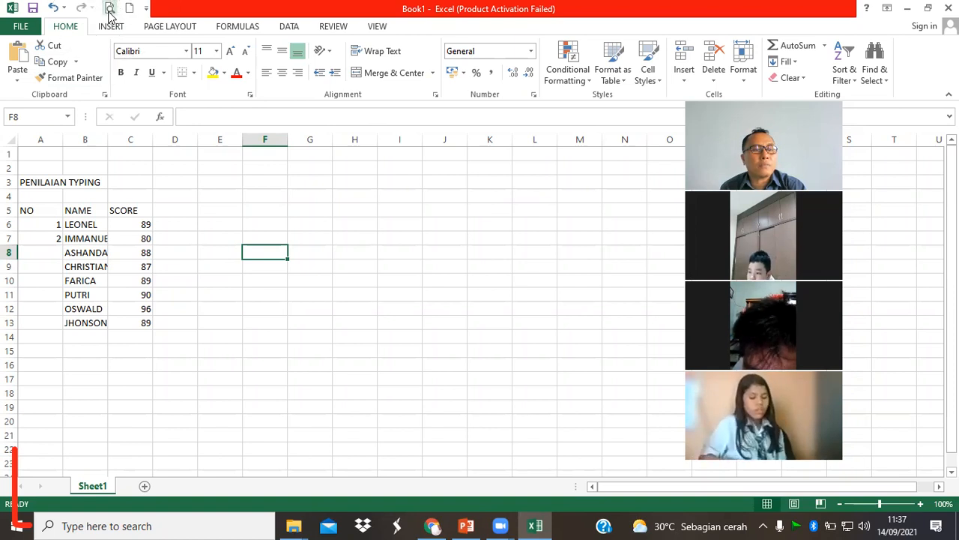
left_click(109, 9)
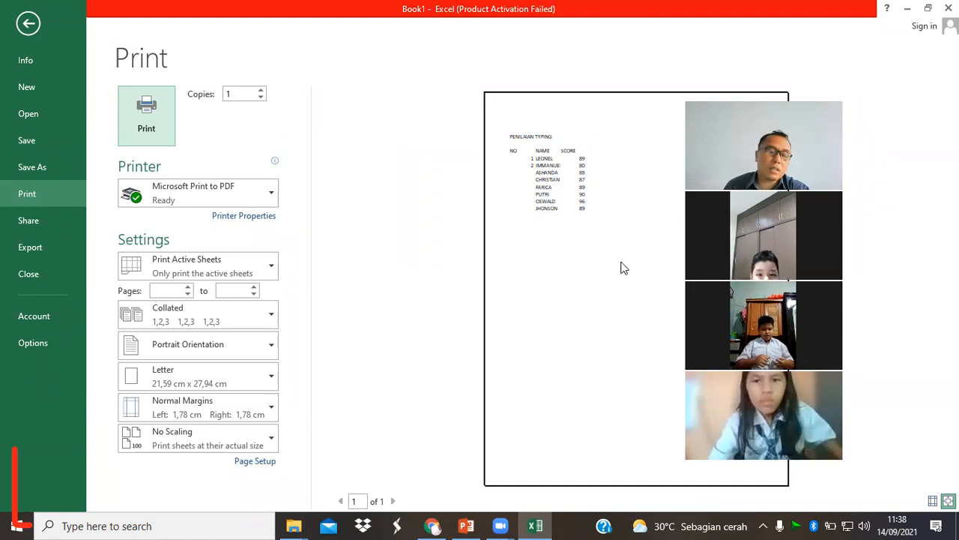
key("Escape")
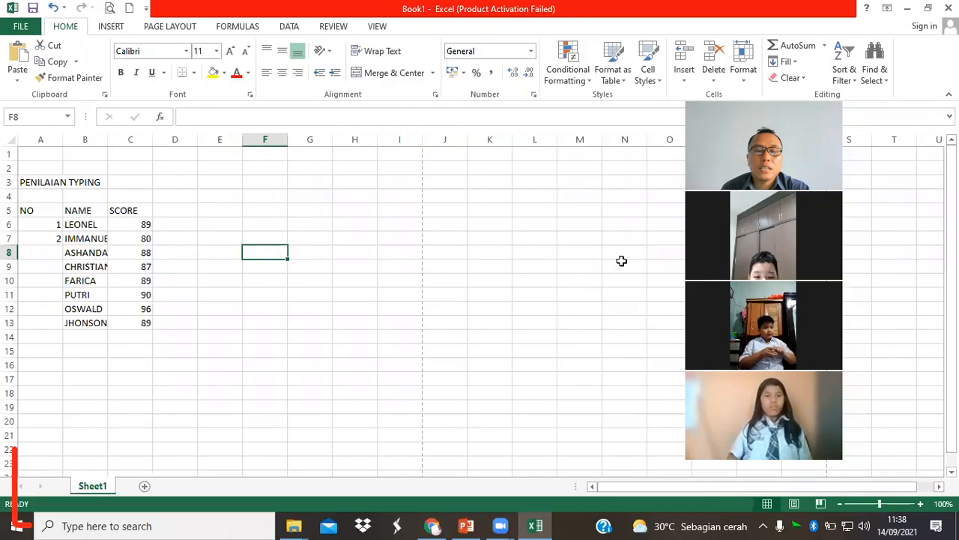
Step: Apply All Borders to the score table in A5:C13
left_click(166, 295)
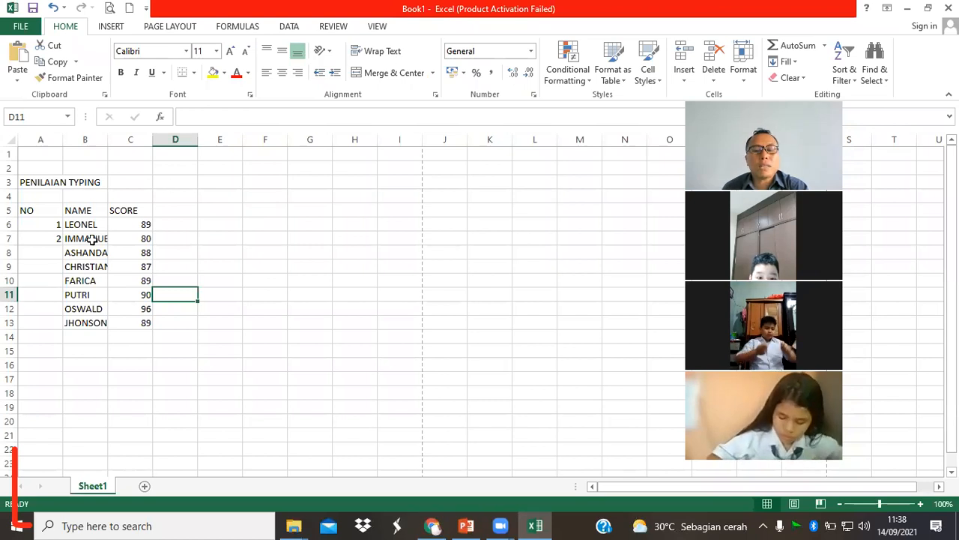
left_click(45, 209)
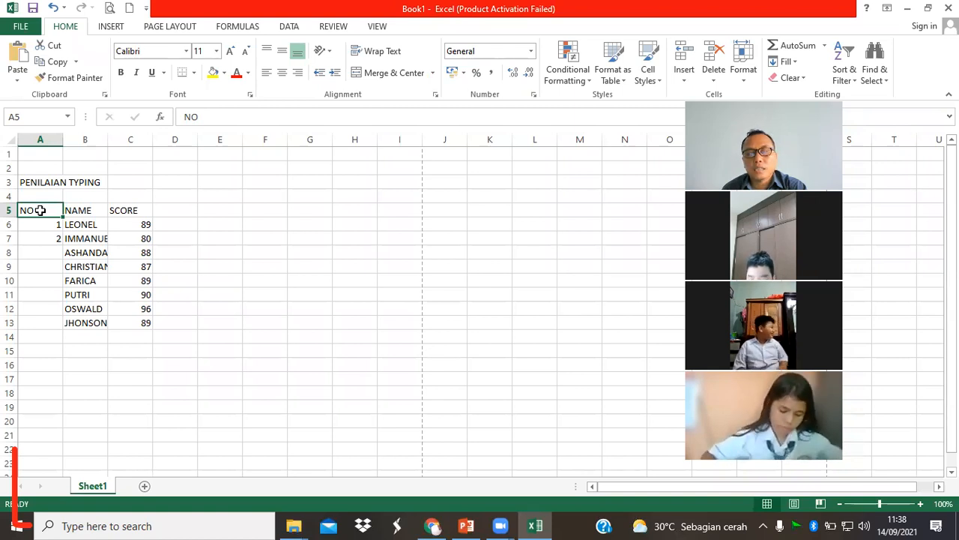
left_click_drag(41, 211, 123, 320)
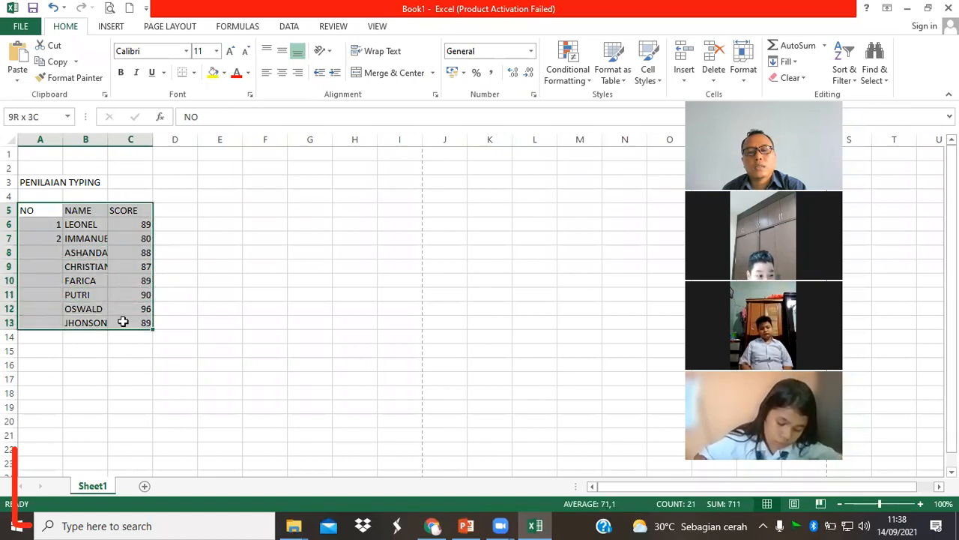
left_click_drag(123, 320, 123, 321)
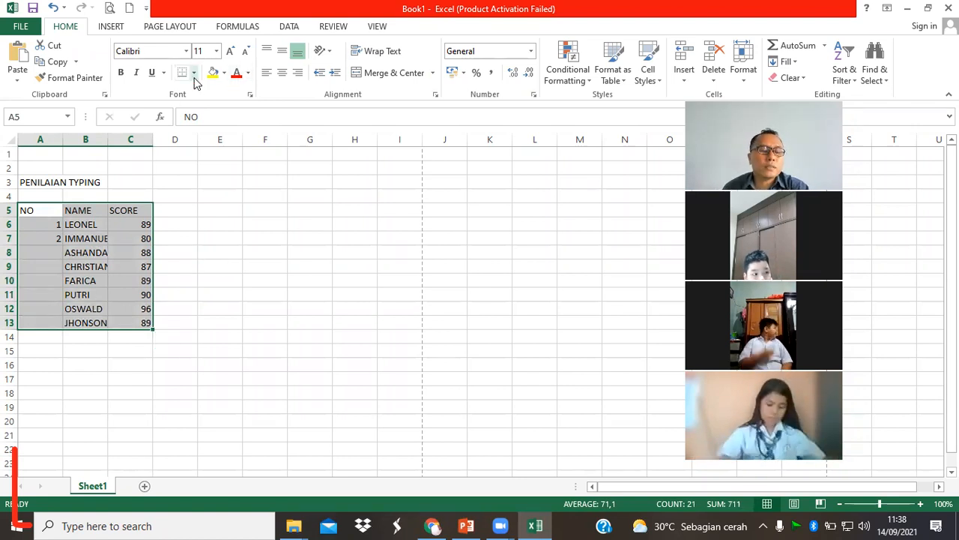
key("ctrl+q")
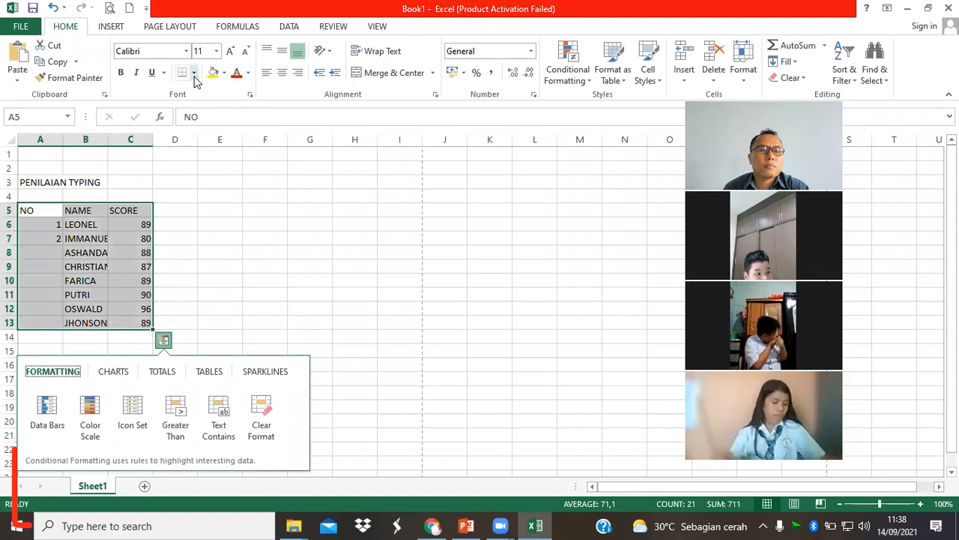
left_click(194, 74)
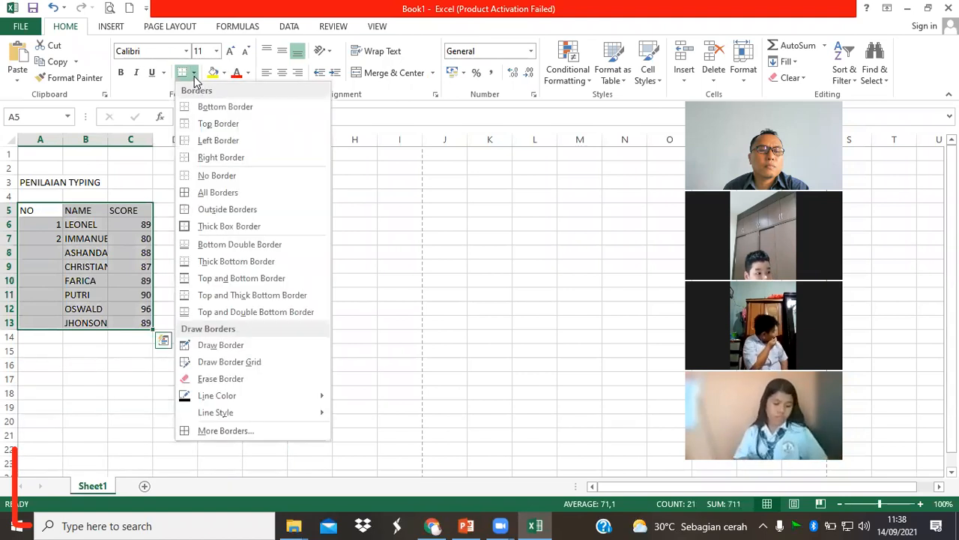
left_click(218, 193)
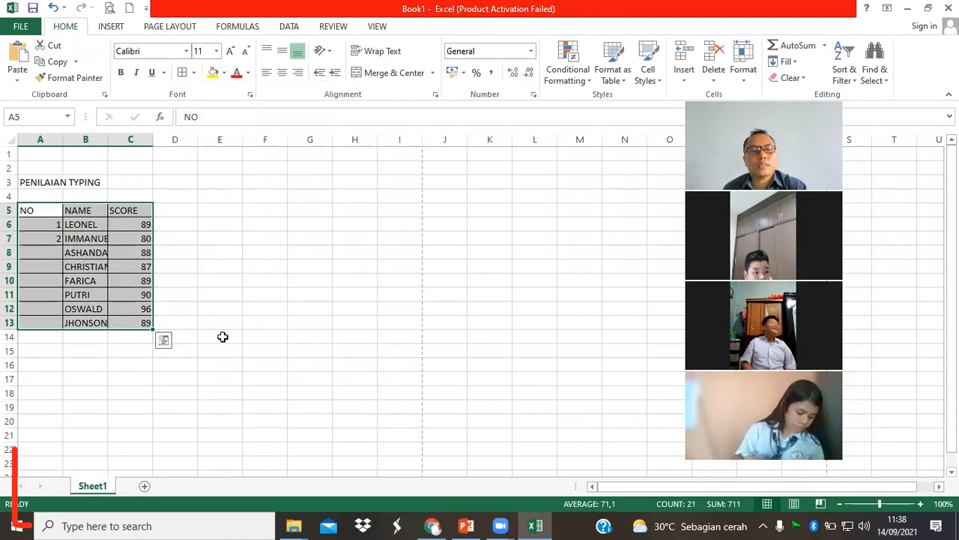
left_click(224, 265)
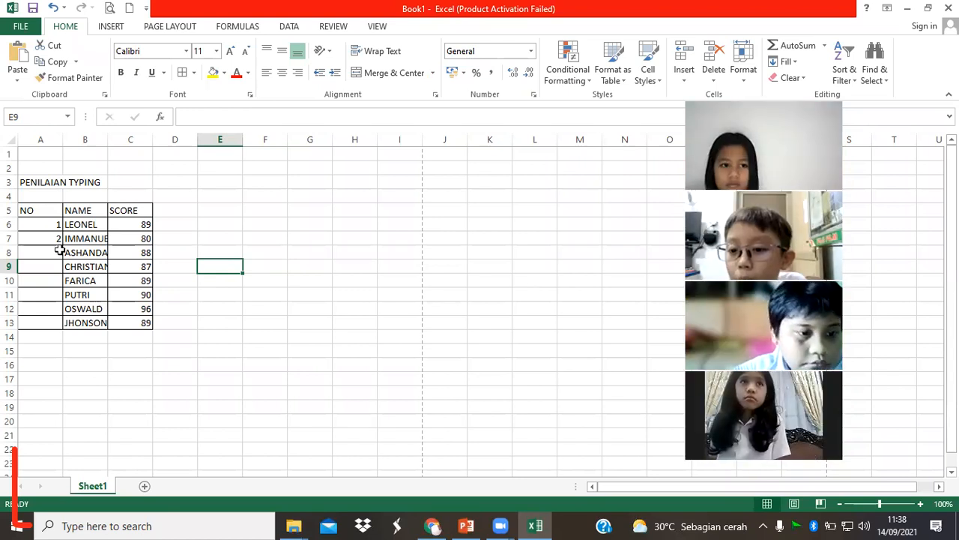
left_click(37, 210)
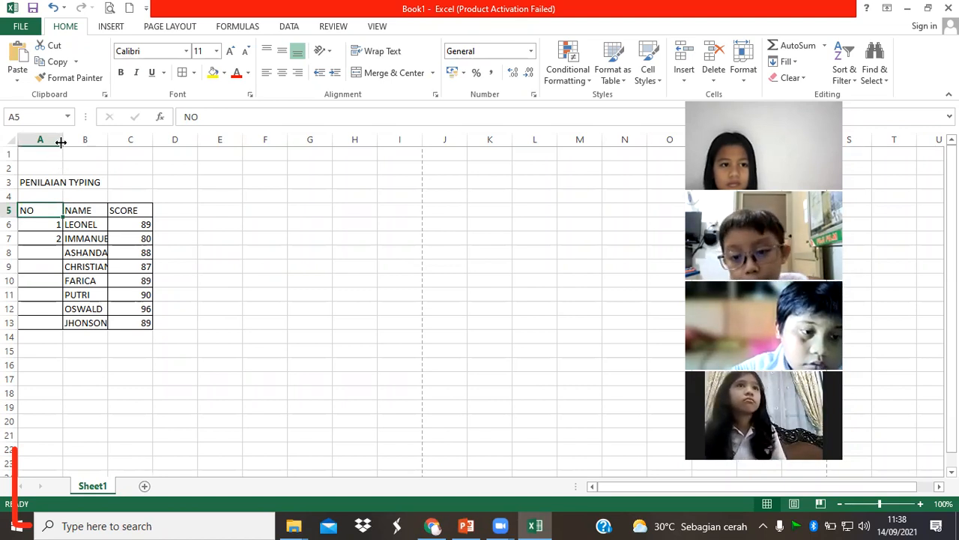
left_click(104, 267)
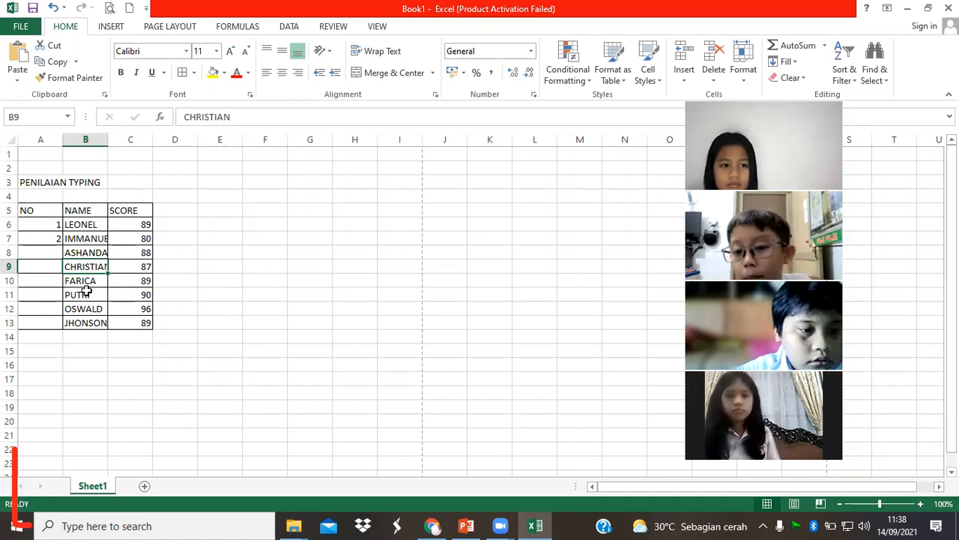
left_click(99, 252)
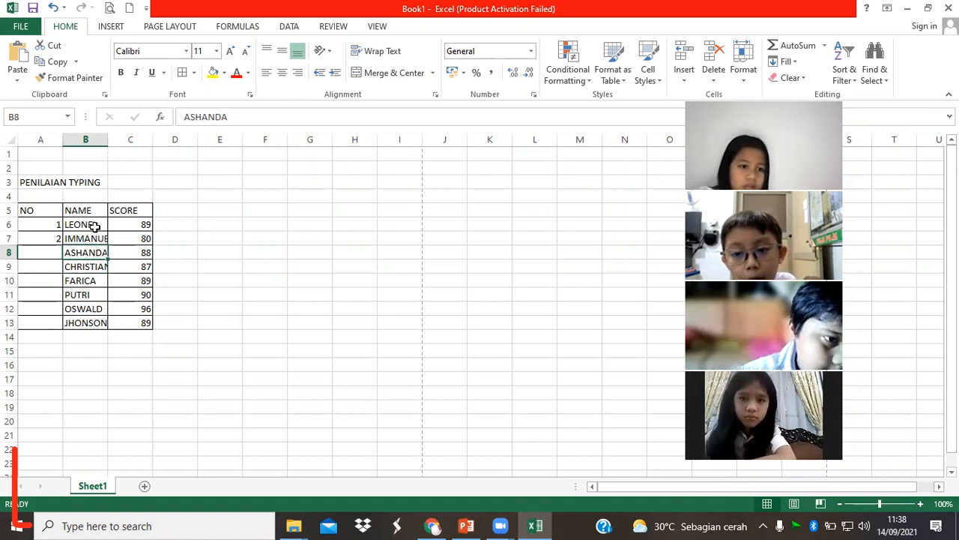
left_click(45, 225)
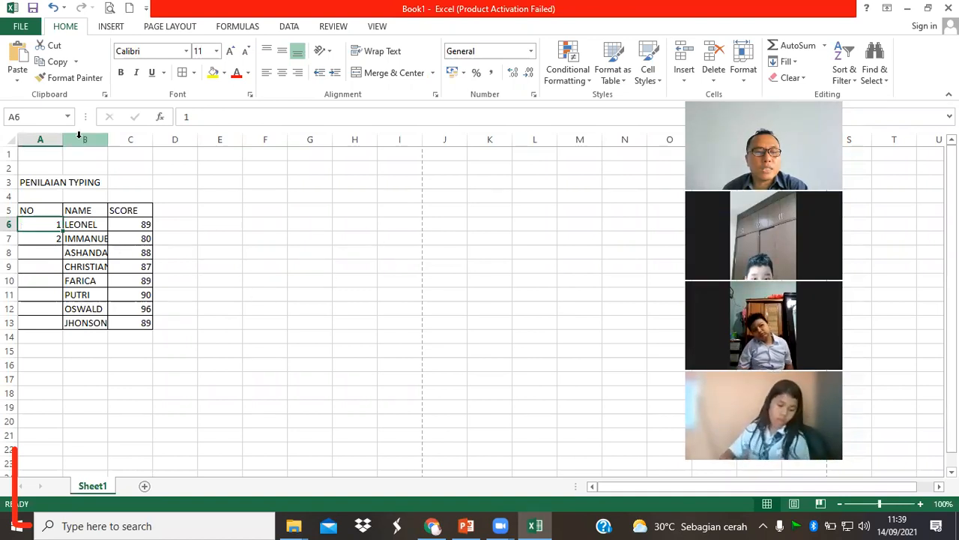
Step: Narrow column A to fit the NO entries and widen column B so the full names fit
key("ctrl")
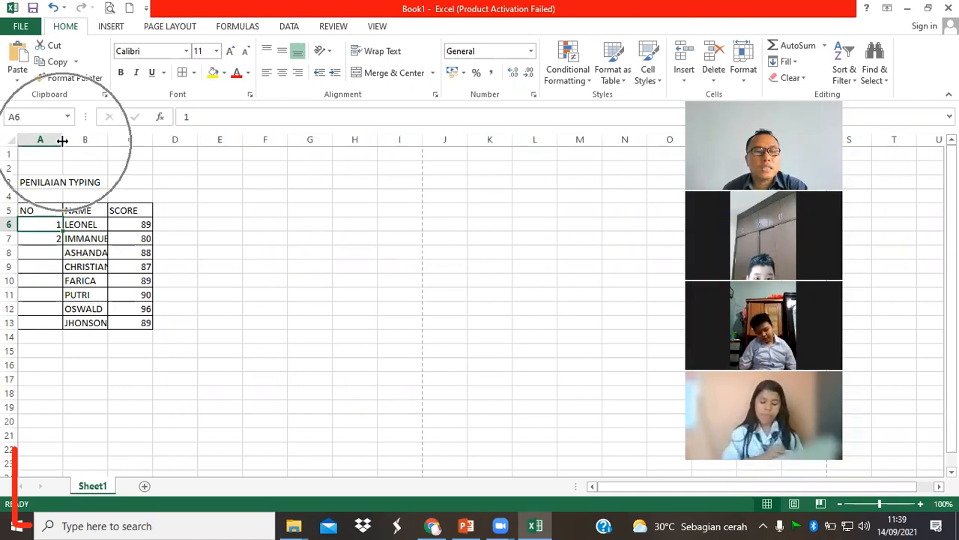
key("ctrl")
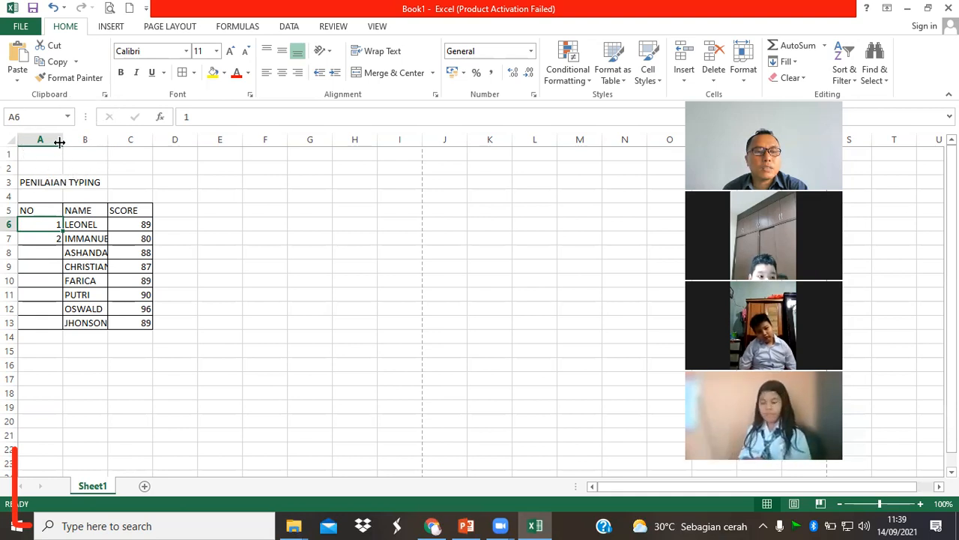
left_click_drag(61, 139, 37, 141)
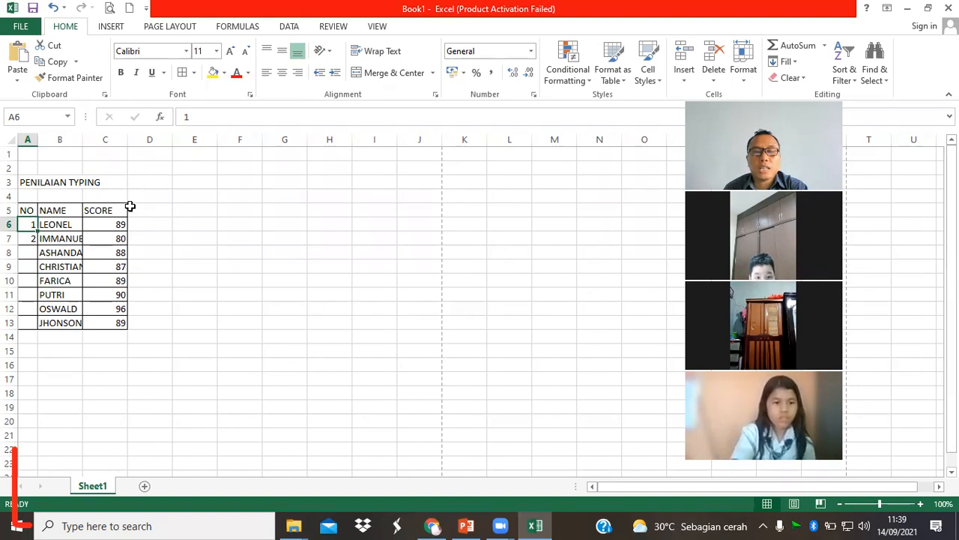
left_click_drag(80, 139, 110, 143)
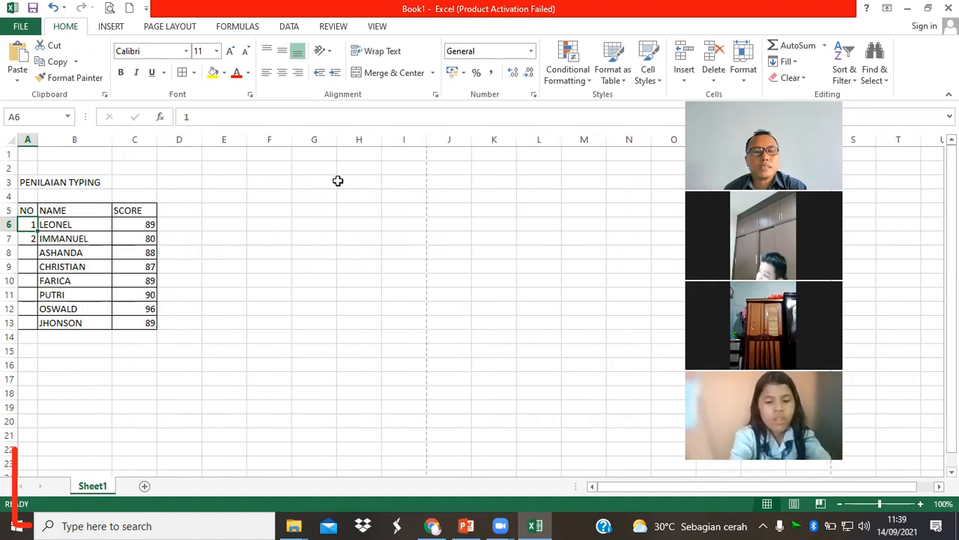
left_click(315, 209)
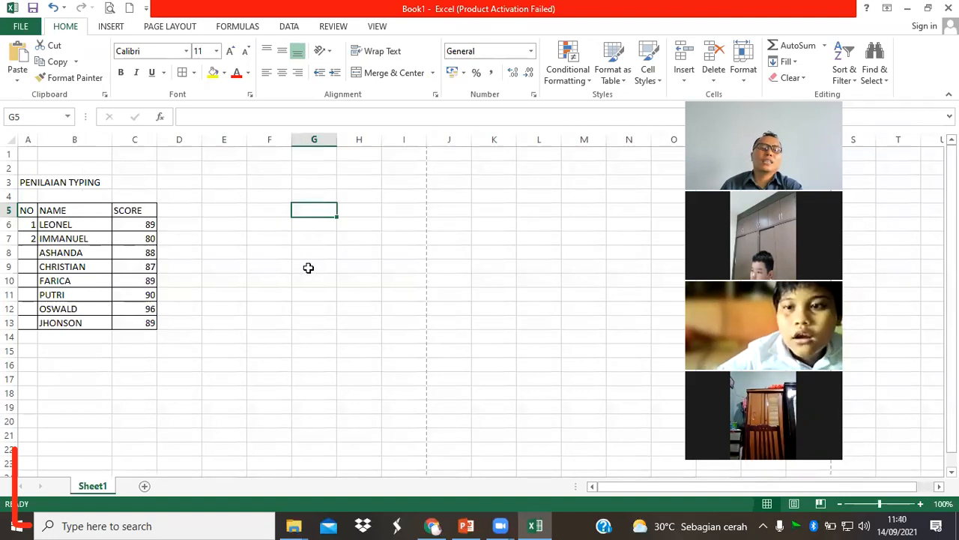
Step: Center the SCORE heading and all scores horizontally in C5:C13
left_click(146, 223)
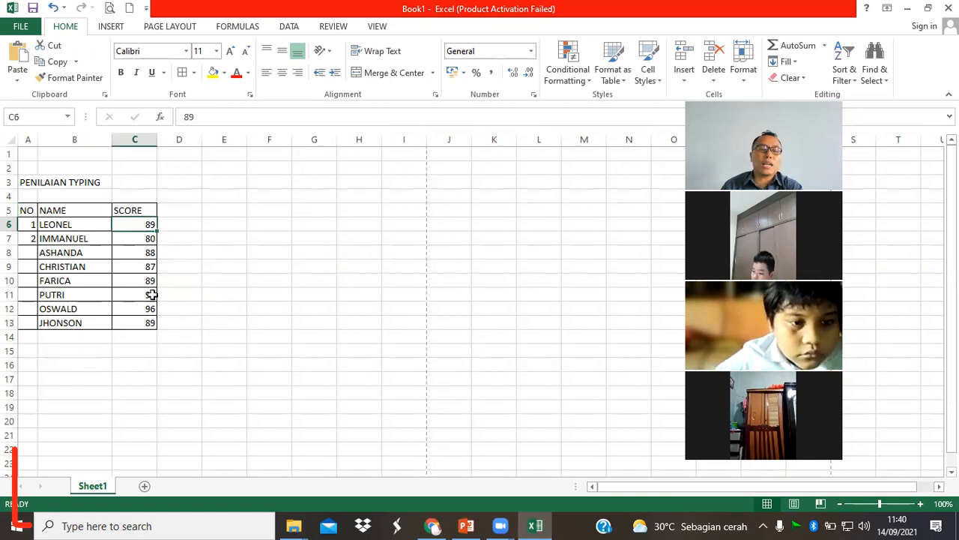
left_click(158, 323)
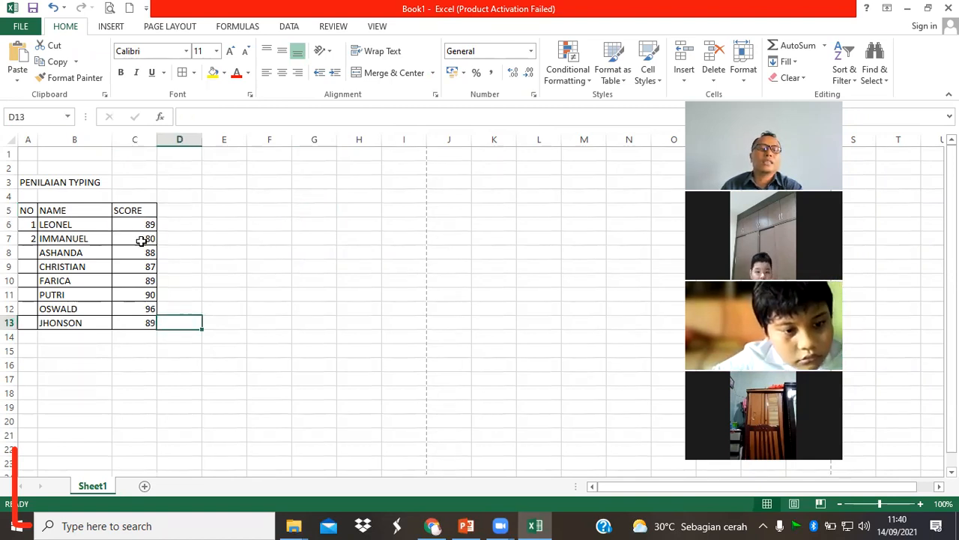
left_click(142, 228)
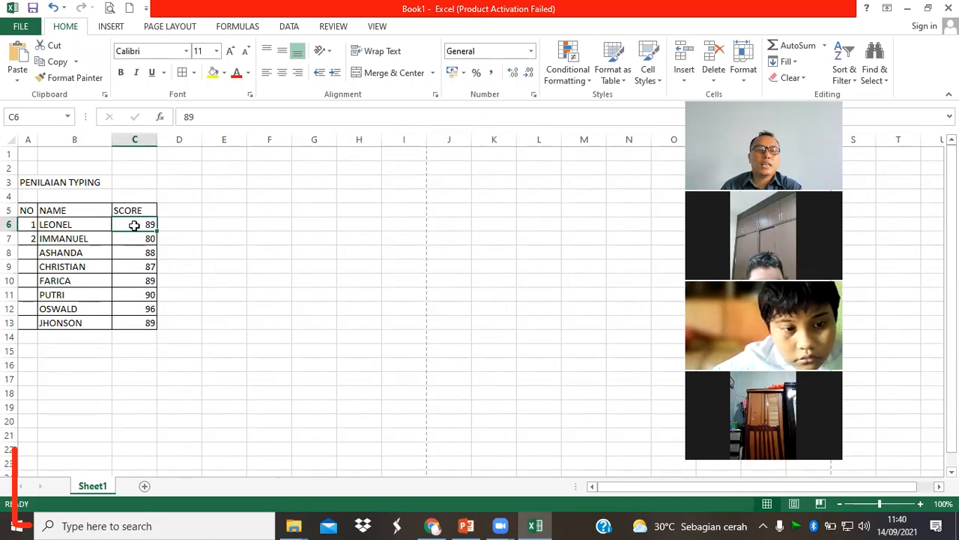
left_click(249, 254)
left_click_drag(135, 211, 134, 304)
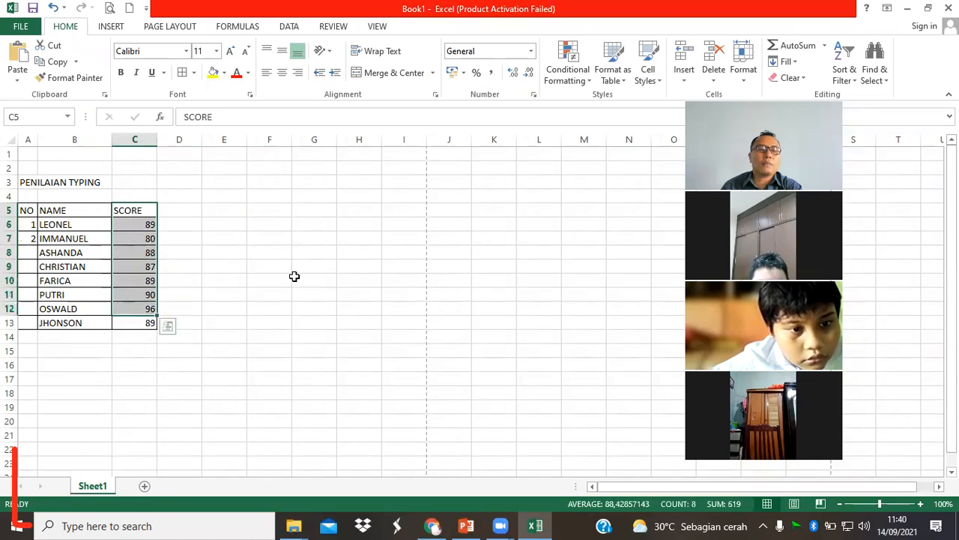
left_click_drag(295, 278, 287, 276)
left_click(141, 209)
left_click_drag(139, 210, 134, 324)
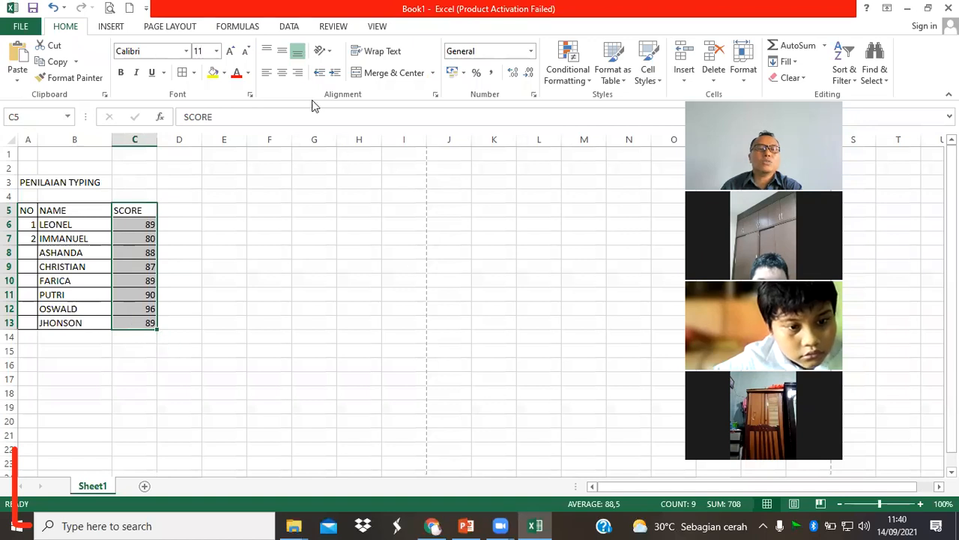
key("ctrl+q")
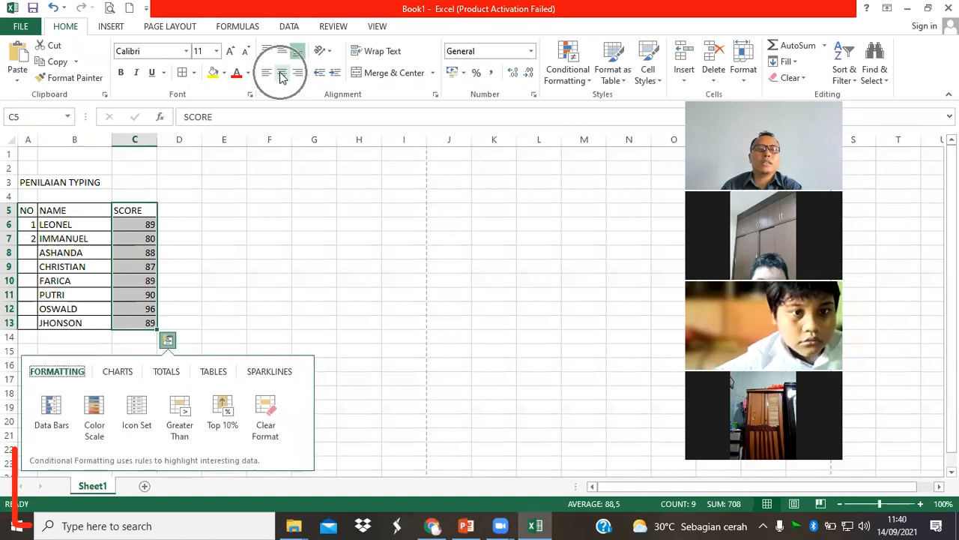
key("Escape")
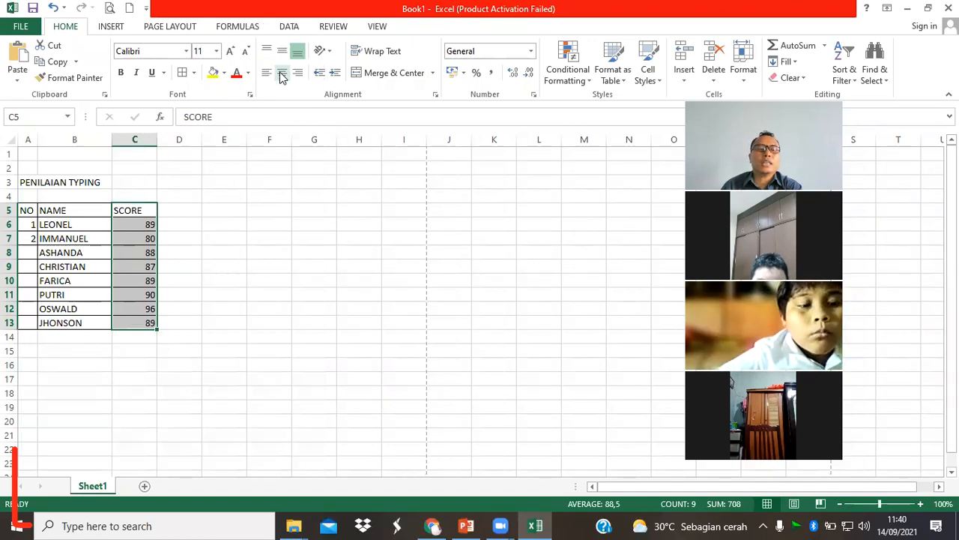
left_click(283, 80)
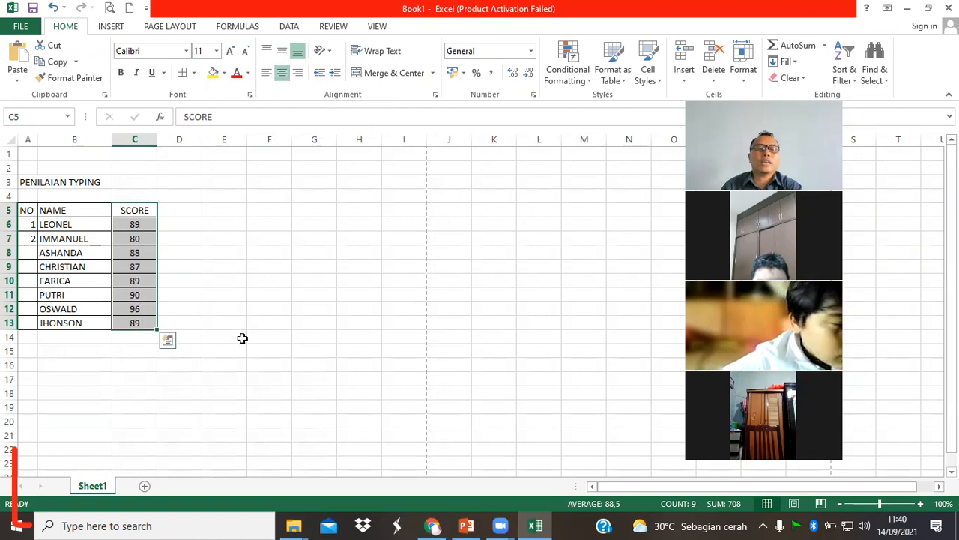
left_click(194, 277)
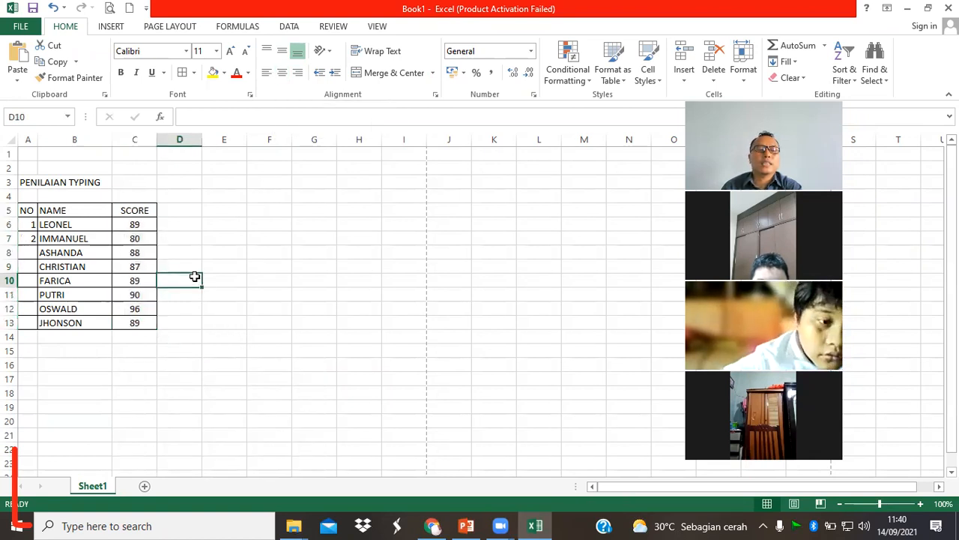
Step: Extend the number series from A6:A7 down to A13 so the students are numbered 1 to 8
left_click(128, 228)
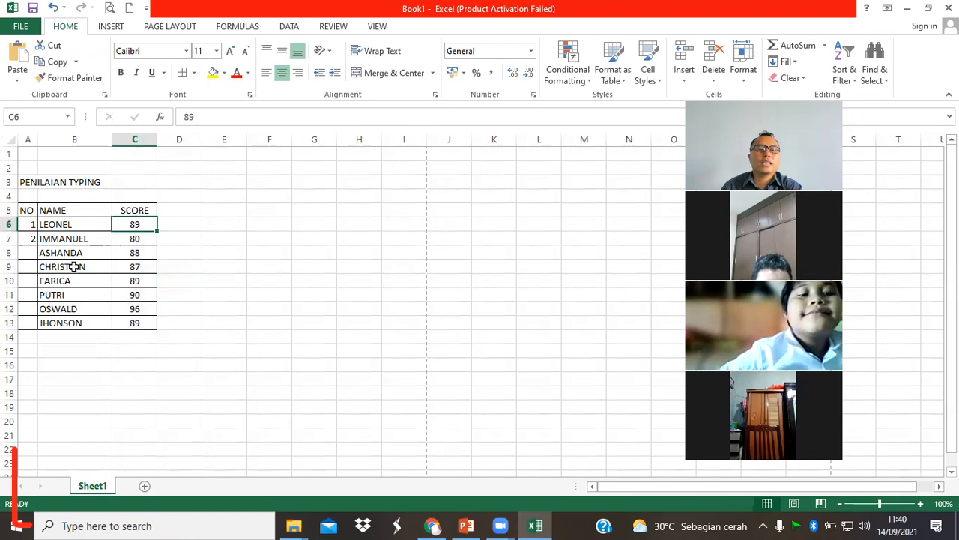
left_click(32, 223)
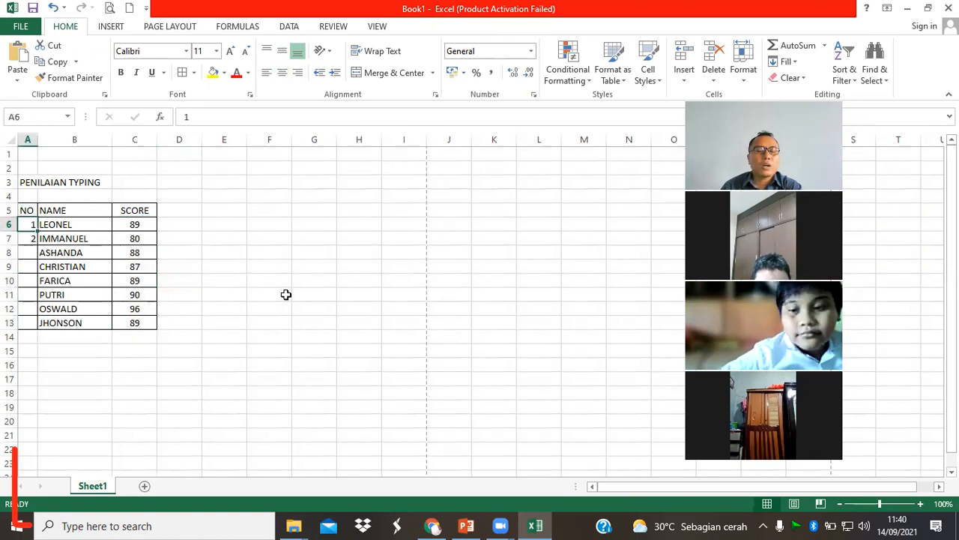
left_click(30, 241)
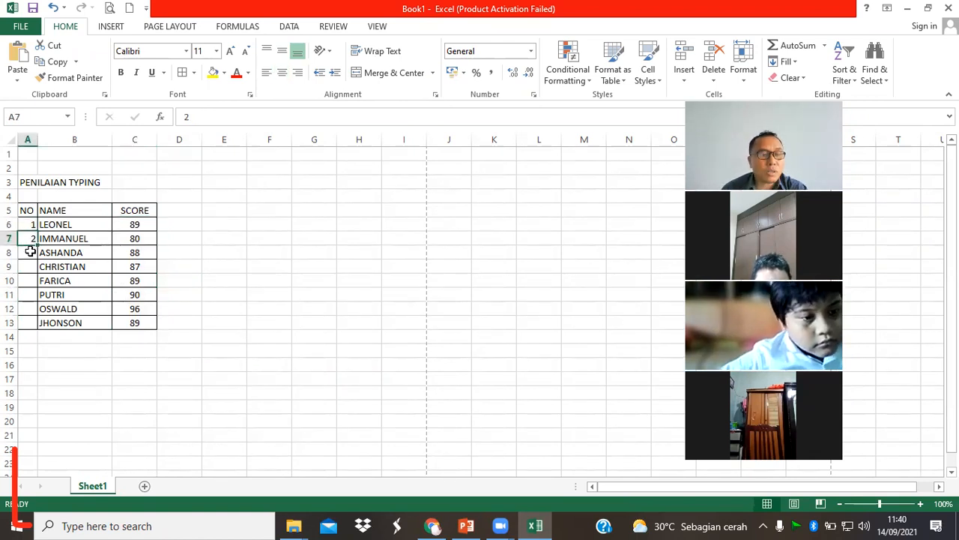
left_click(21, 321)
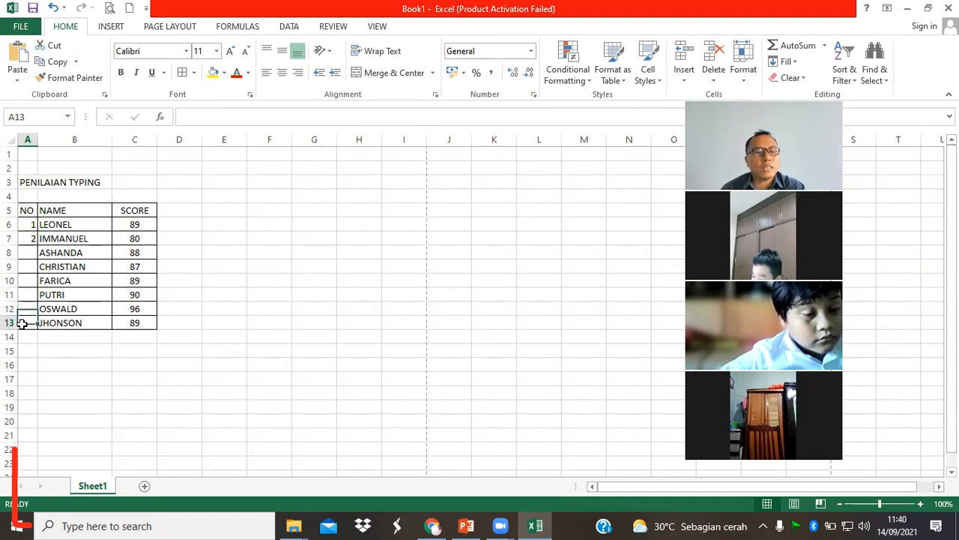
left_click(30, 225)
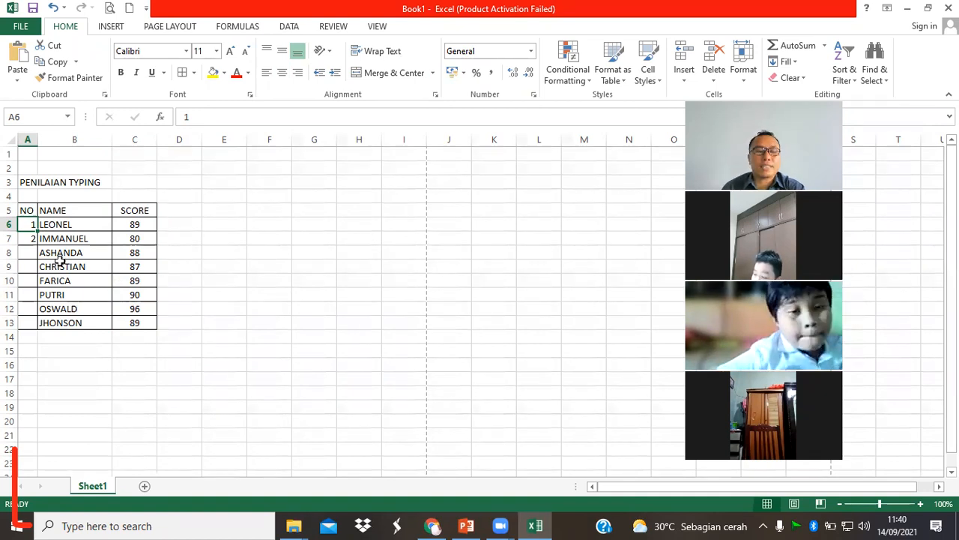
mouse_move(25, 225)
left_mouse_down()
mouse_move(27, 237)
mouse_move(59, 226)
mouse_move(22, 222)
mouse_move(21, 238)
mouse_move(30, 238)
left_mouse_up()
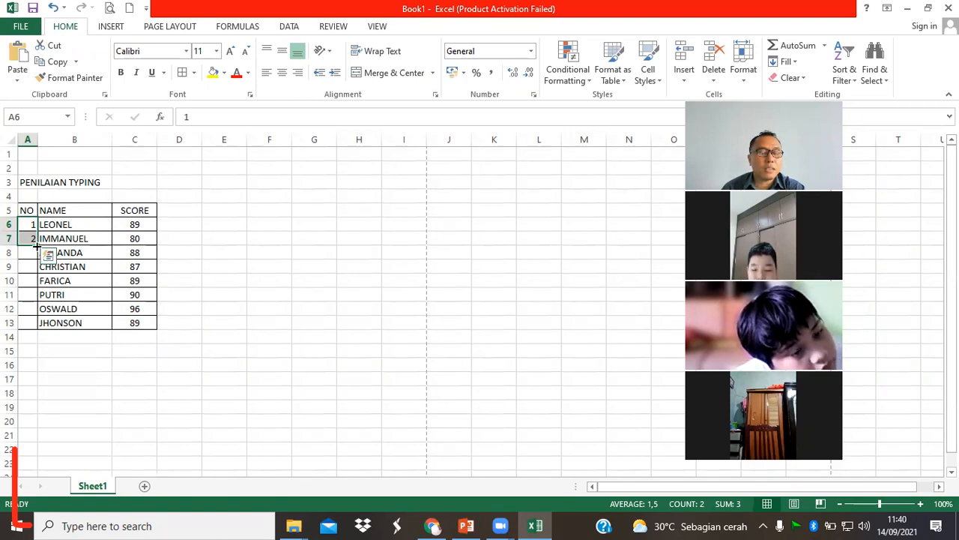
left_click_drag(36, 245, 36, 330)
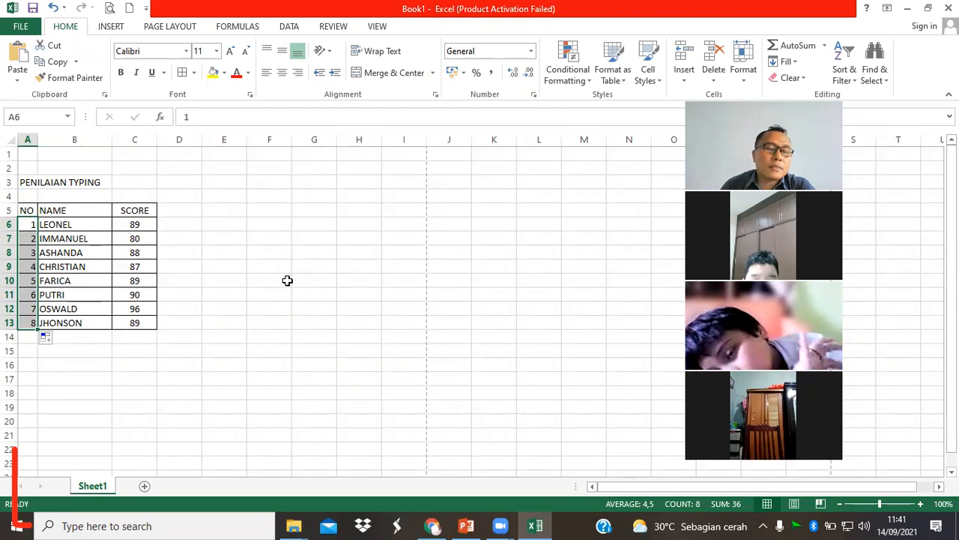
Step: Center the NO heading and the row numbers horizontally in A5:A13
left_click(29, 210)
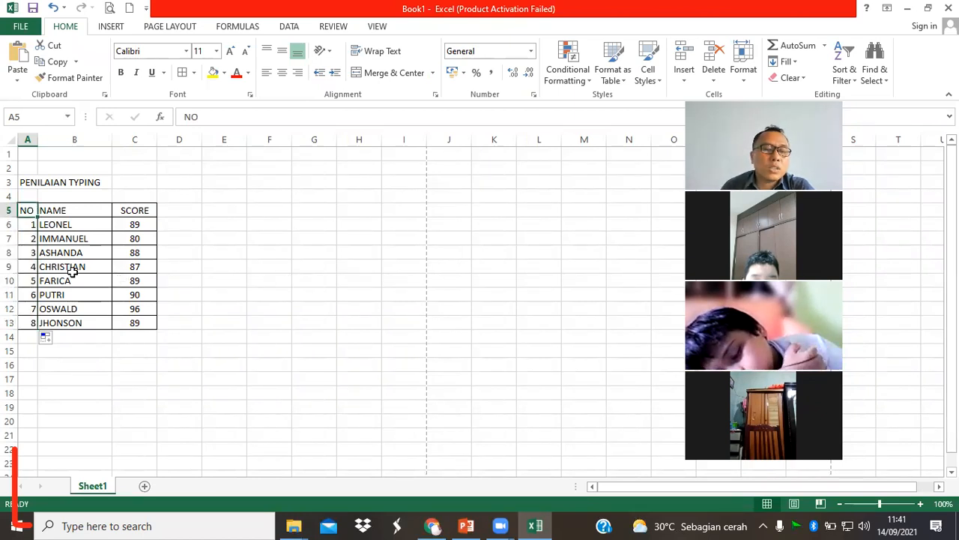
left_click_drag(27, 209, 28, 253)
left_click(165, 254)
left_click_drag(25, 211, 28, 332)
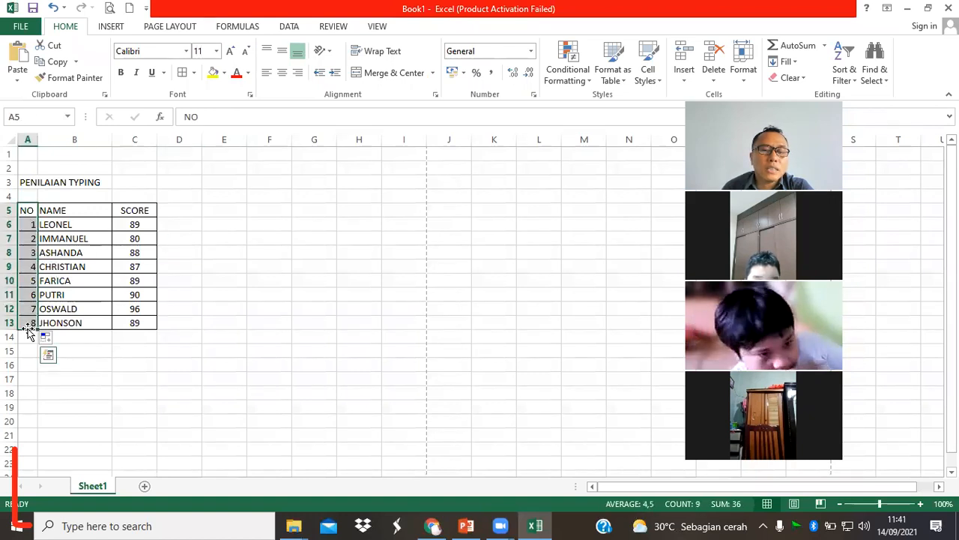
left_click(28, 212)
left_click_drag(28, 212, 42, 327)
left_click_drag(27, 211, 27, 327)
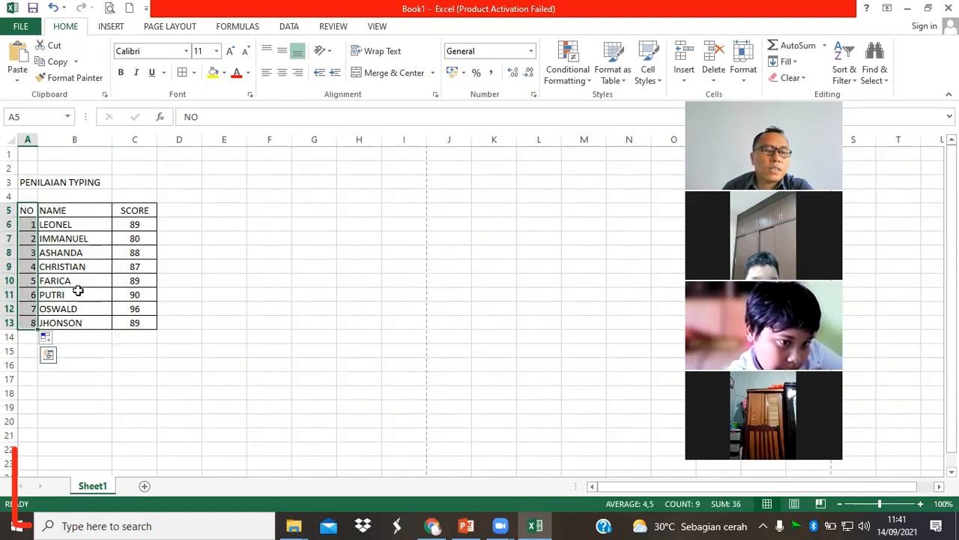
left_click(281, 72)
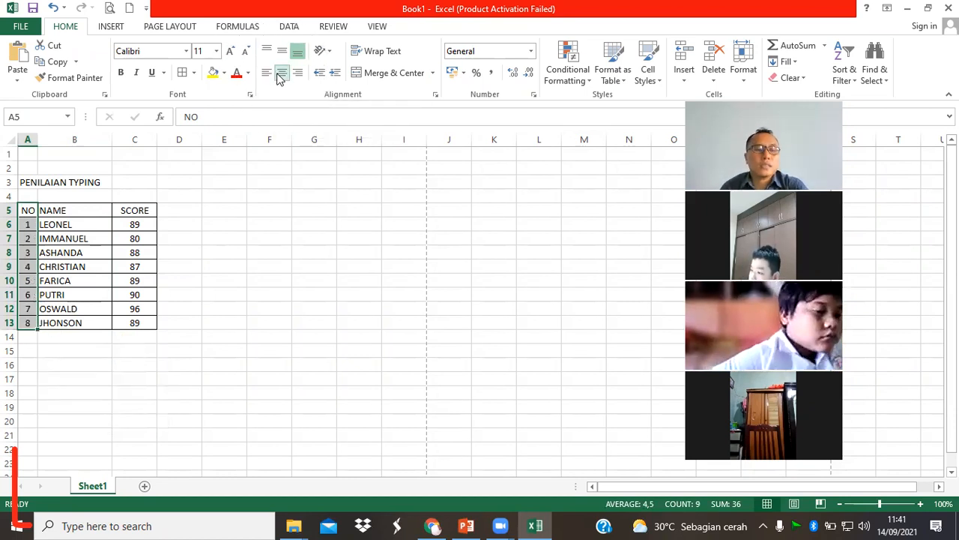
left_click(216, 303)
left_click(378, 208)
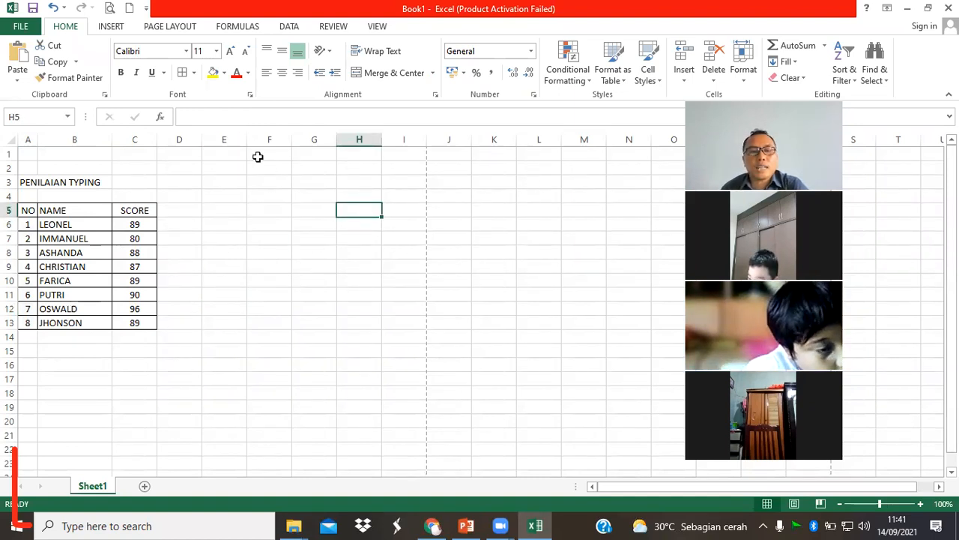
Step: Check the formatted table in print preview and return to the worksheet
left_click(110, 9)
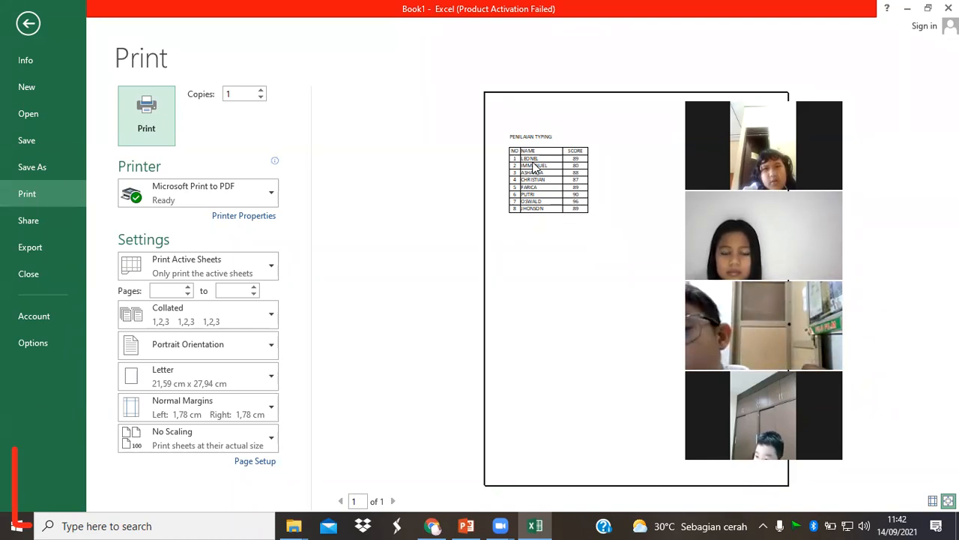
key("Escape")
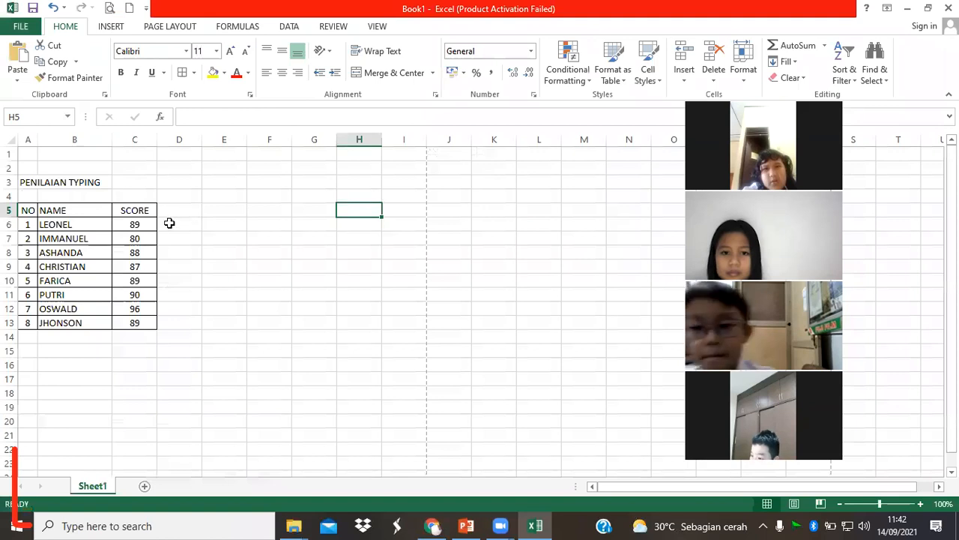
left_click(171, 223)
left_click(487, 301)
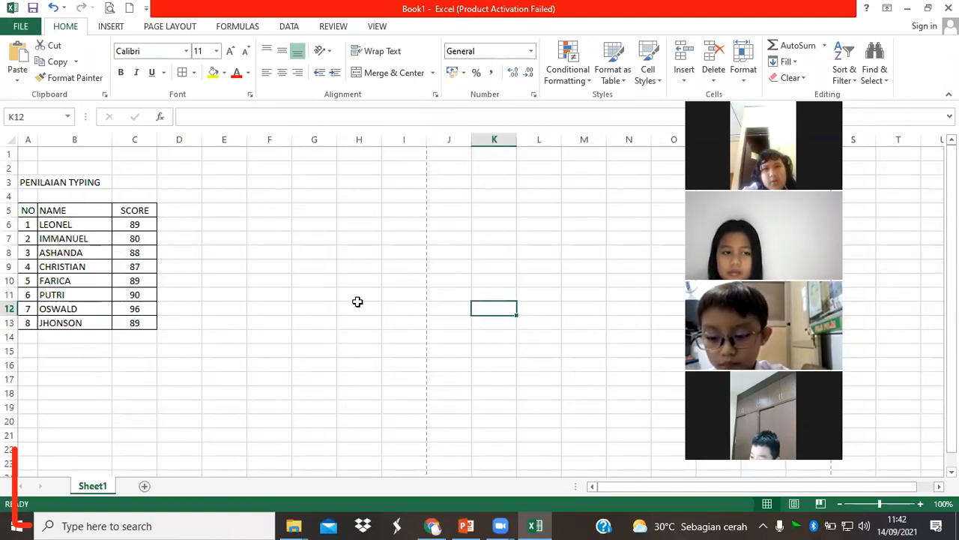
Step: Copy the score table A5:C13 and paste it at A5 of a new worksheet
left_click_drag(28, 211, 136, 323)
key("ctrl+c")
key("shift+F11")
left_click(47, 209)
key("ctrl+v")
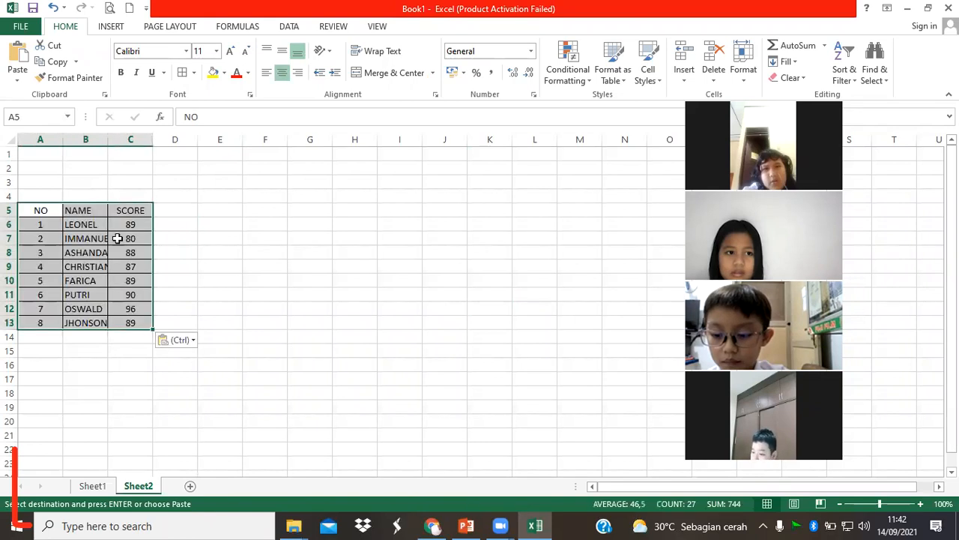
left_click(251, 267)
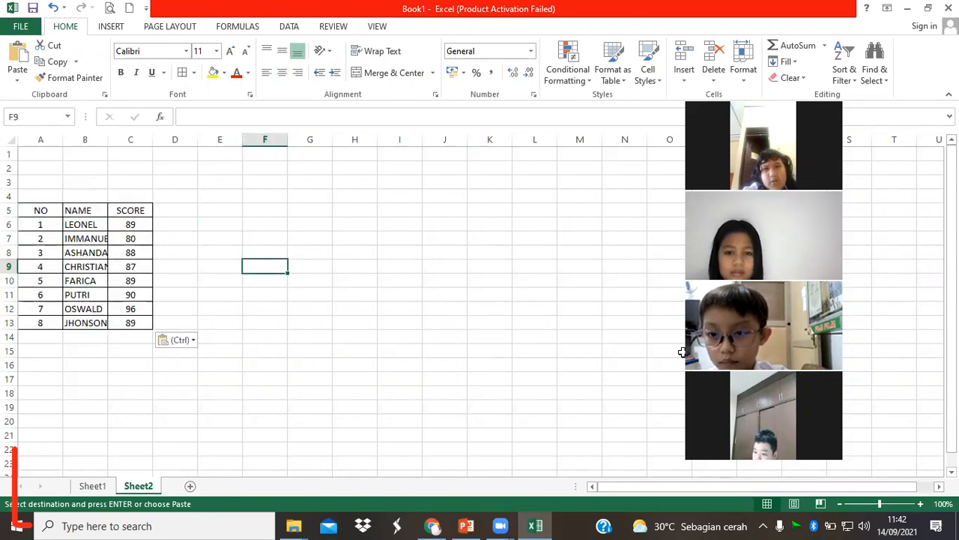
Step: Remove all borders from the copied score table in A5:C13 on Sheet2
left_click(55, 214)
left_click_drag(55, 215, 128, 332)
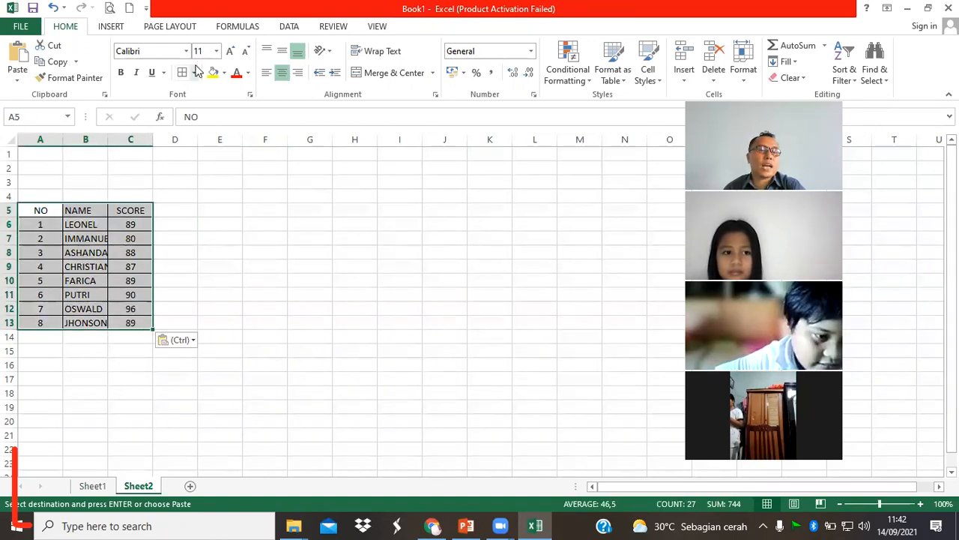
left_click(193, 72)
left_click(503, 110)
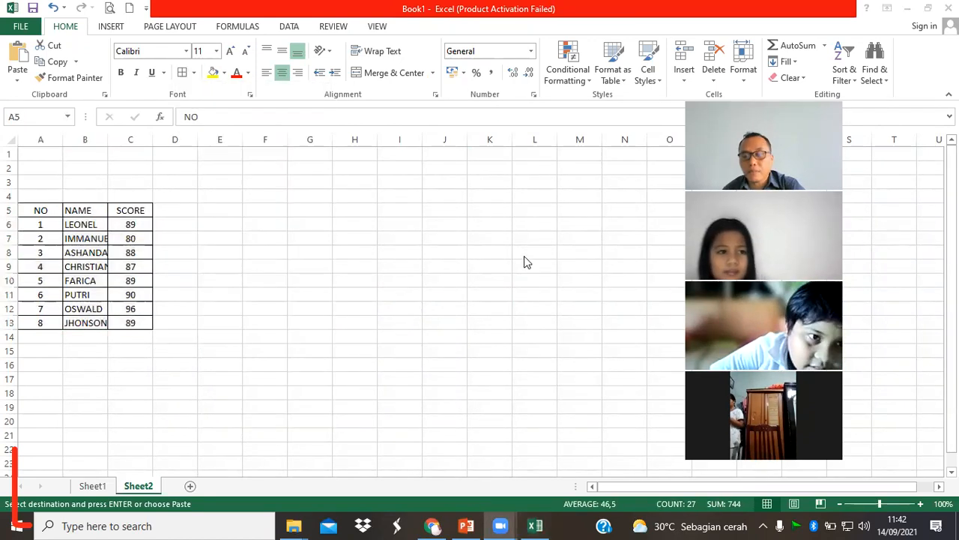
left_click(194, 78)
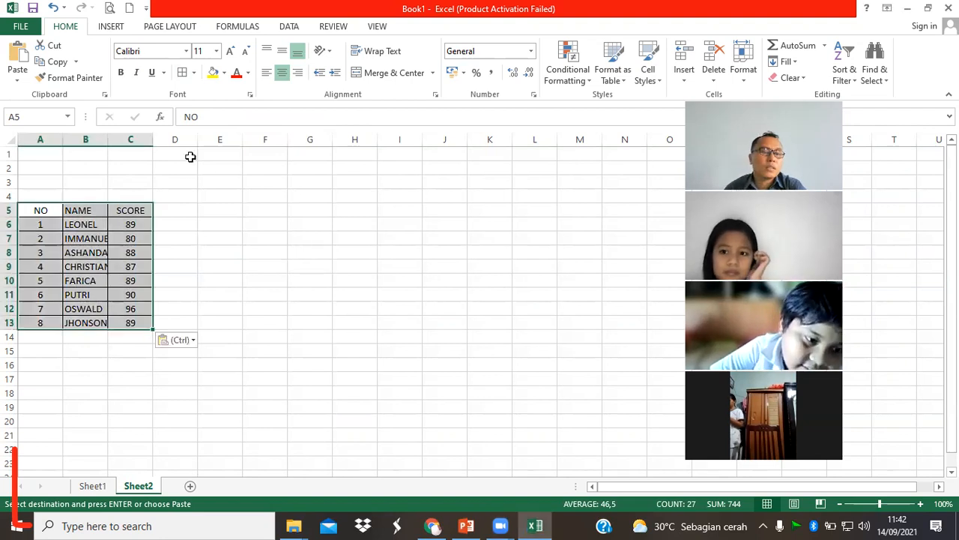
left_click(194, 72)
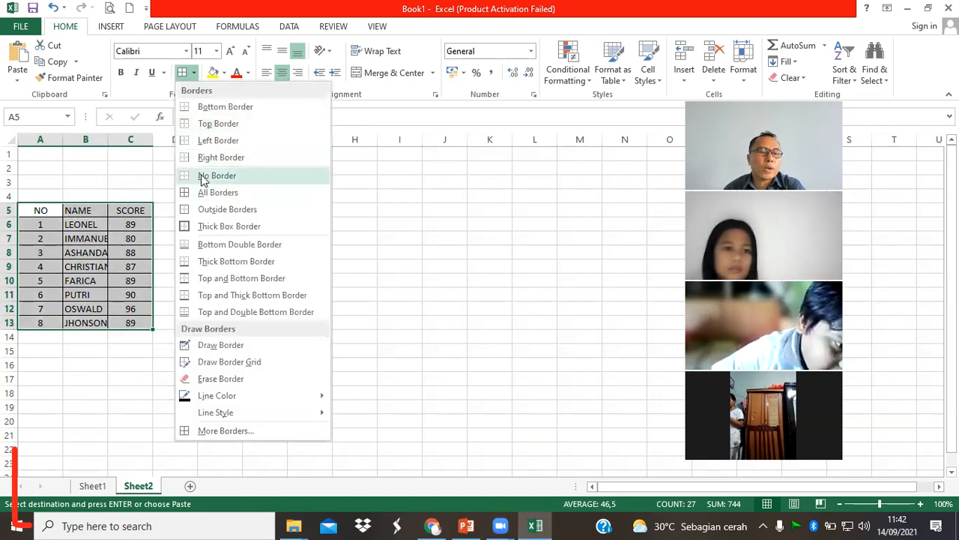
left_click(203, 175)
left_click(315, 278)
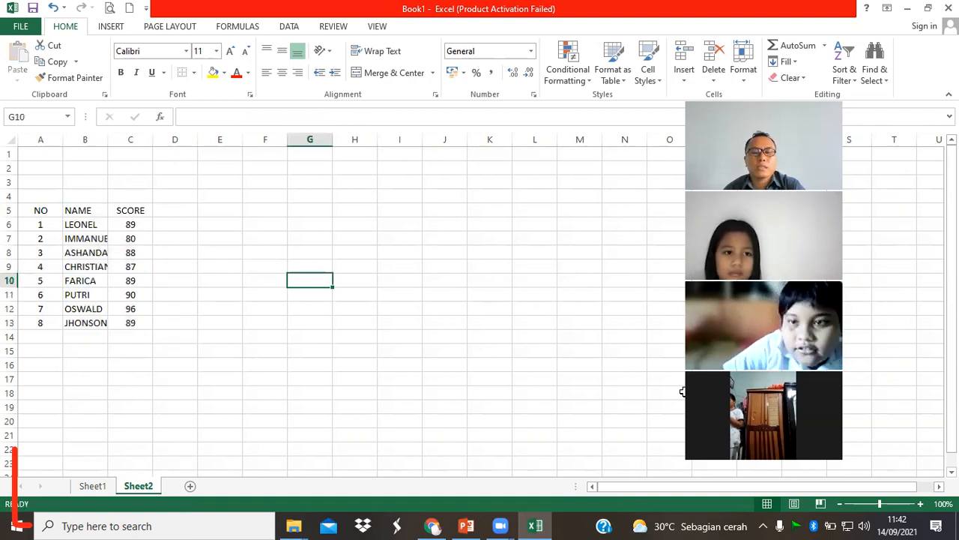
left_click(682, 391)
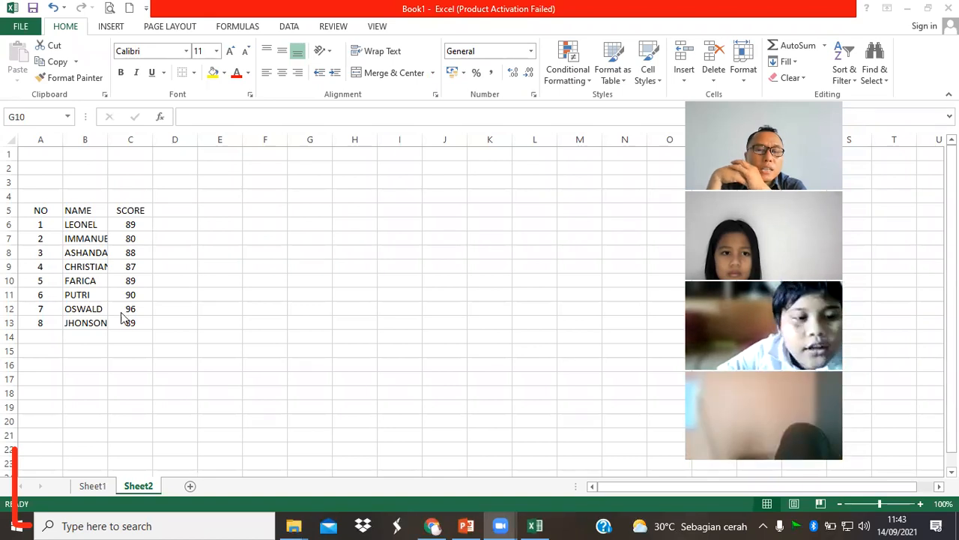
left_click(306, 394)
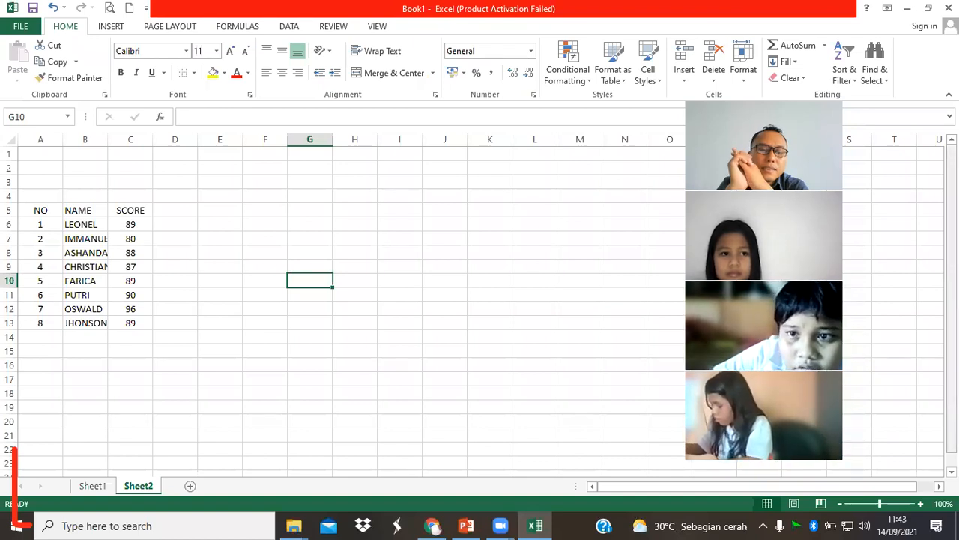
left_click(866, 8)
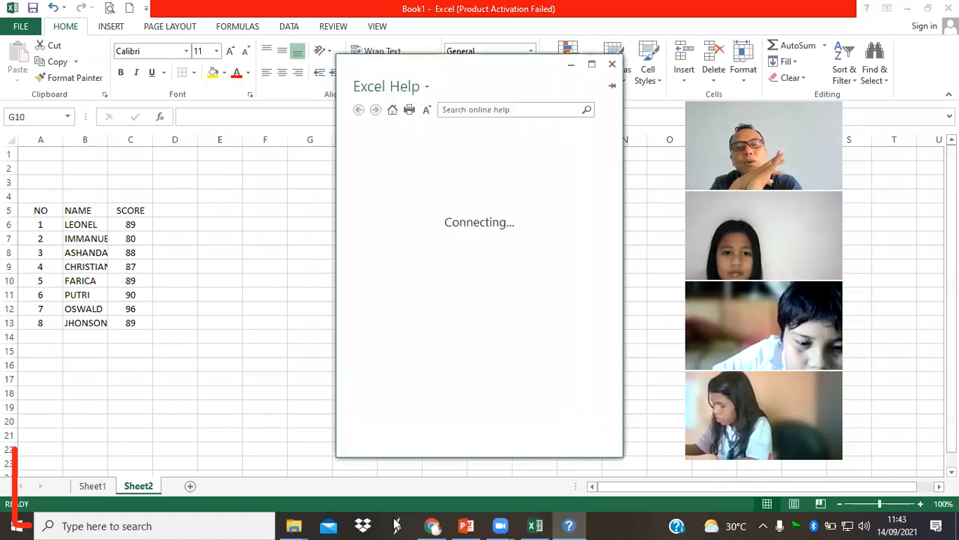
left_click(612, 64)
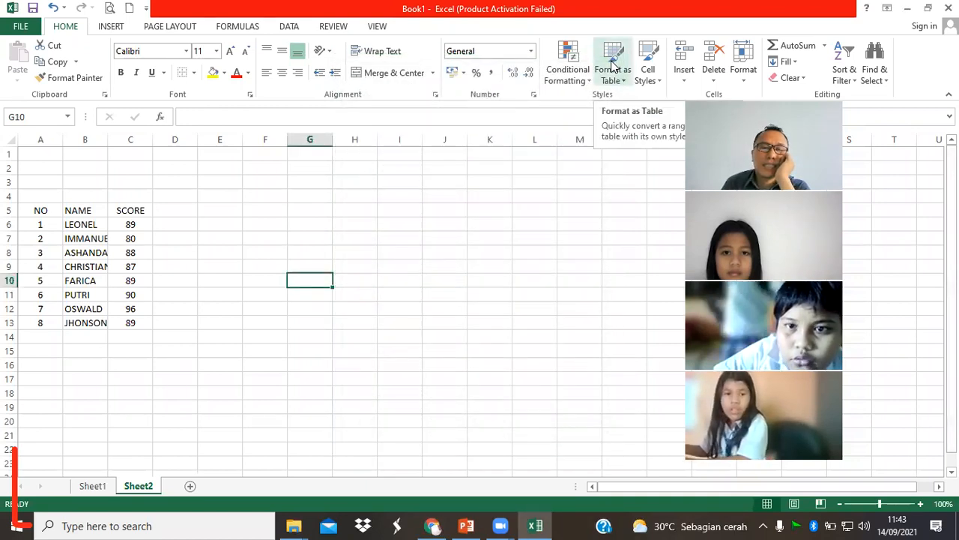
left_click(578, 87)
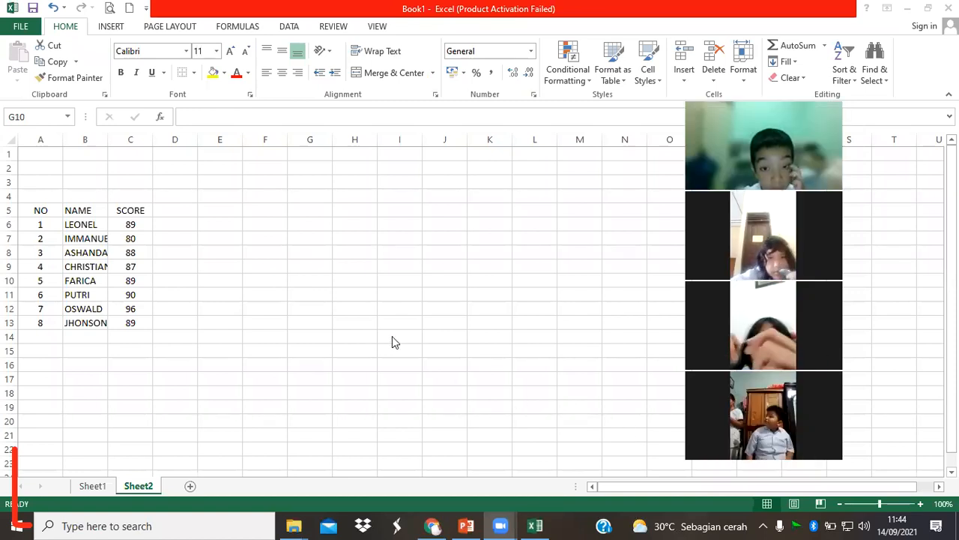
left_click(329, 227)
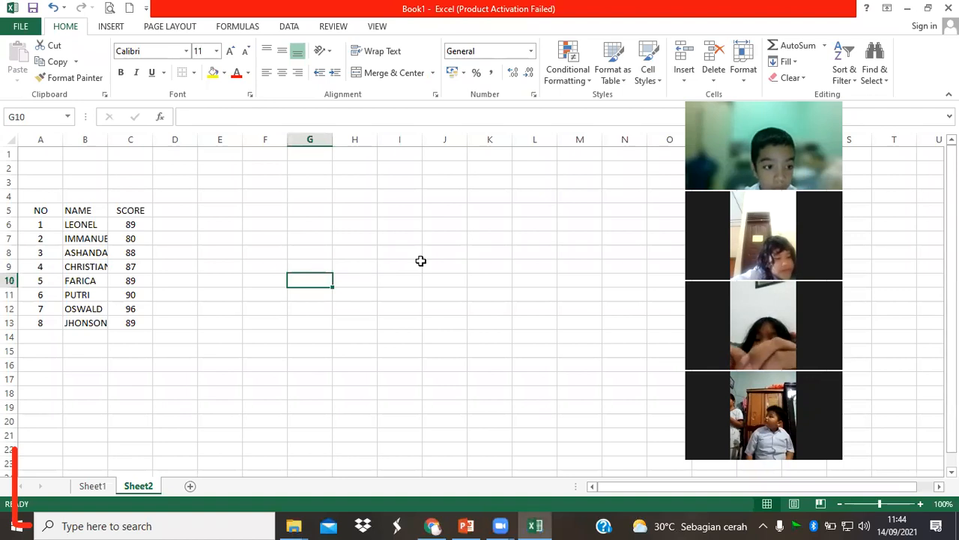
Step: Widen column B on Sheet2 so the full student names fit in their cells
left_click(218, 209)
left_click_drag(106, 137, 135, 139)
left_click(255, 238)
Step: Apply All Borders to the score table in A5:C13
left_click_drag(50, 213, 147, 324)
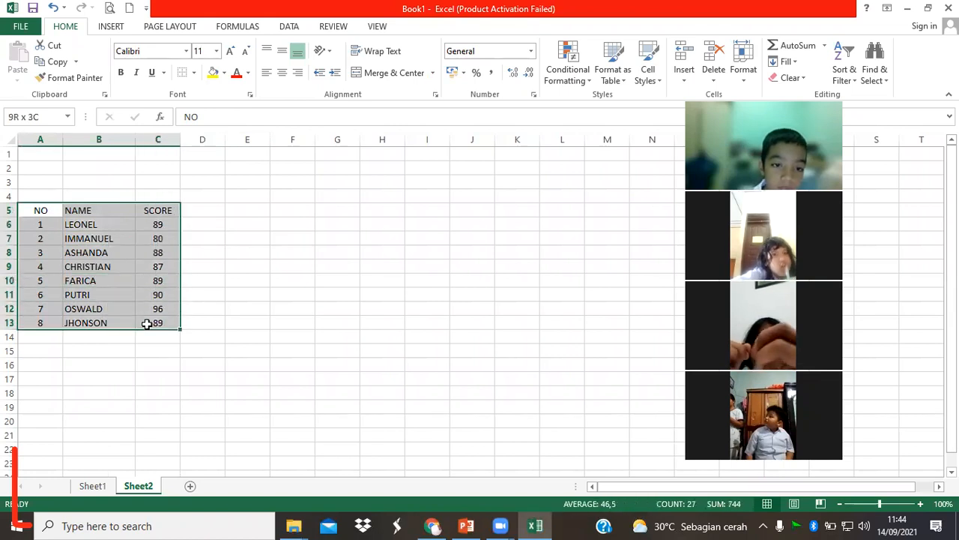
left_click(193, 73)
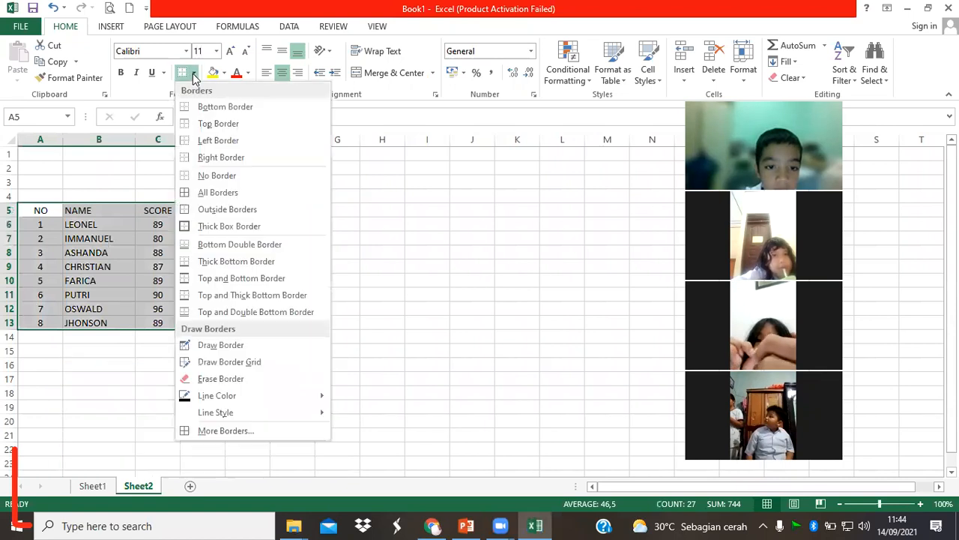
left_click(225, 193)
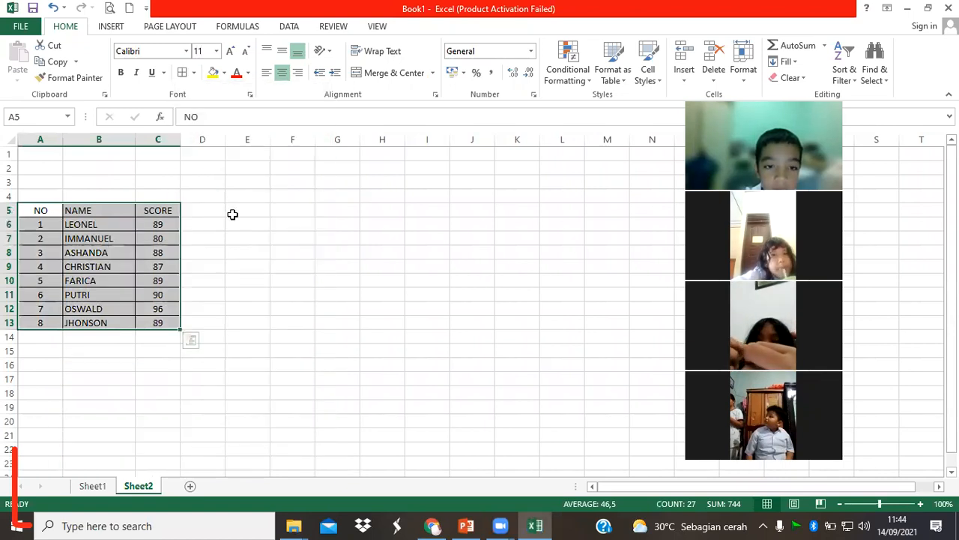
left_click(279, 279)
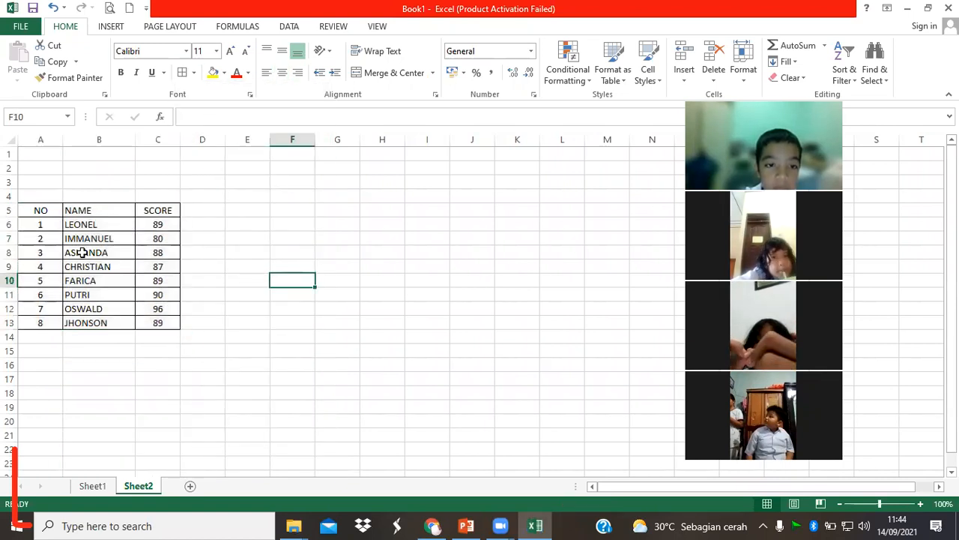
left_click(161, 247)
left_click(176, 293)
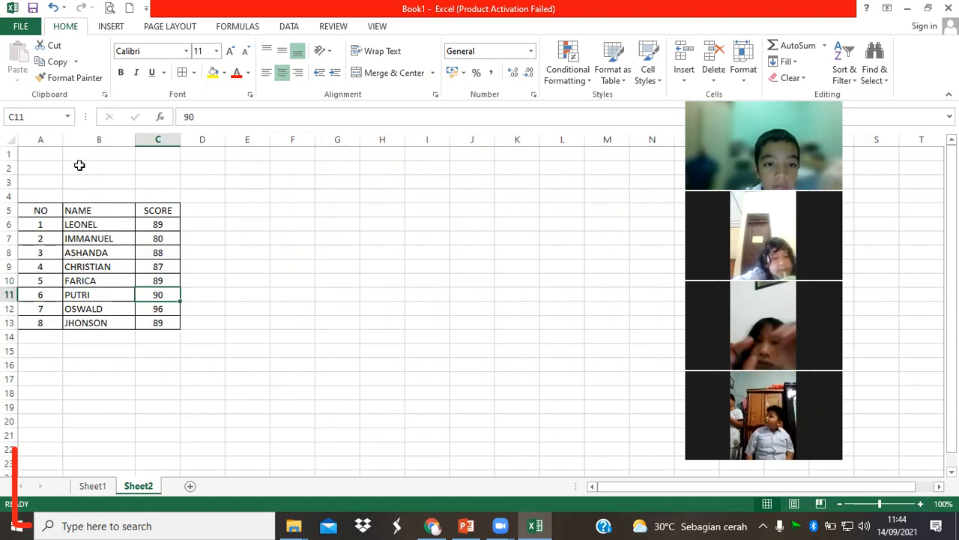
Step: Narrow columns A and B to fit the row numbers and the student names more closely
left_click_drag(61, 142, 43, 143)
left_click(120, 178)
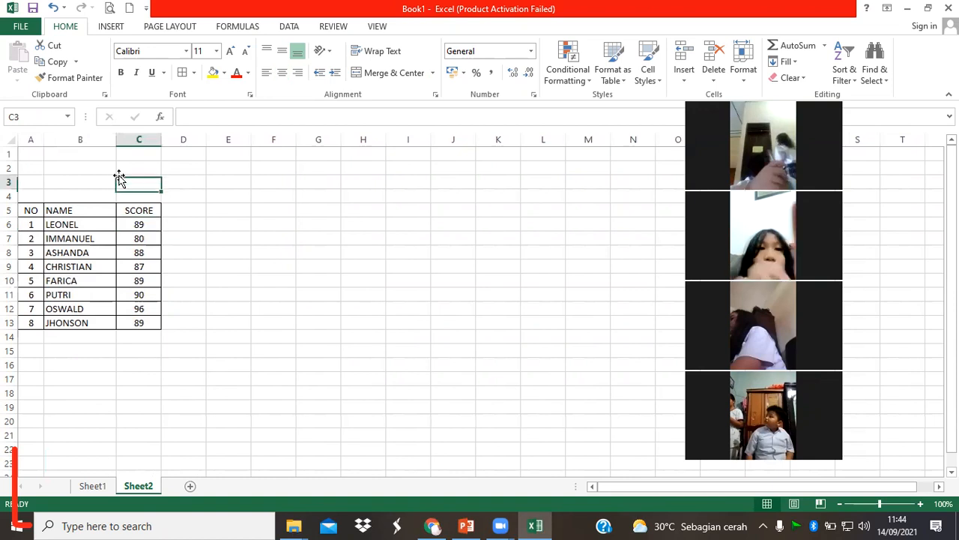
left_click_drag(114, 137, 102, 137)
left_click(234, 239)
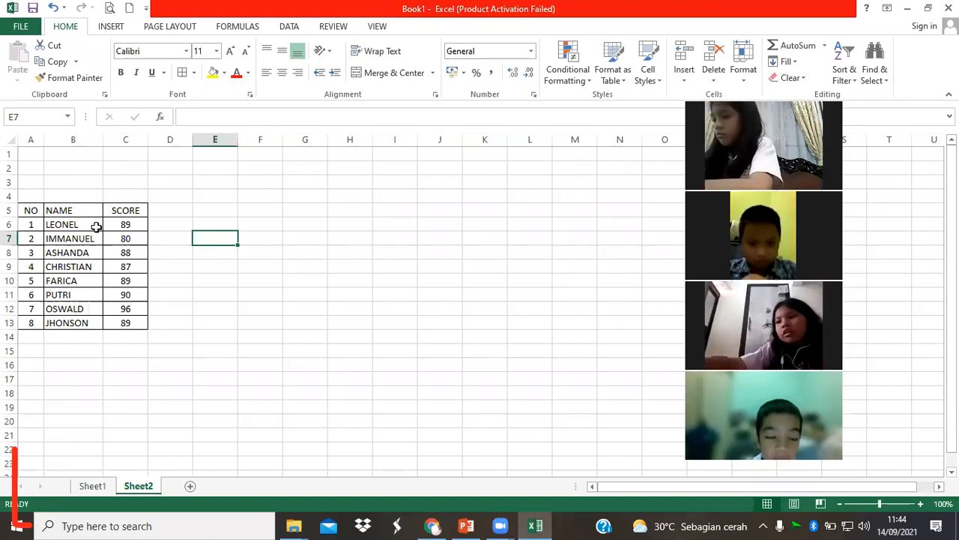
Step: Make the header row NO, NAME and SCORE in A5:C5 bold
left_click_drag(28, 211, 128, 210)
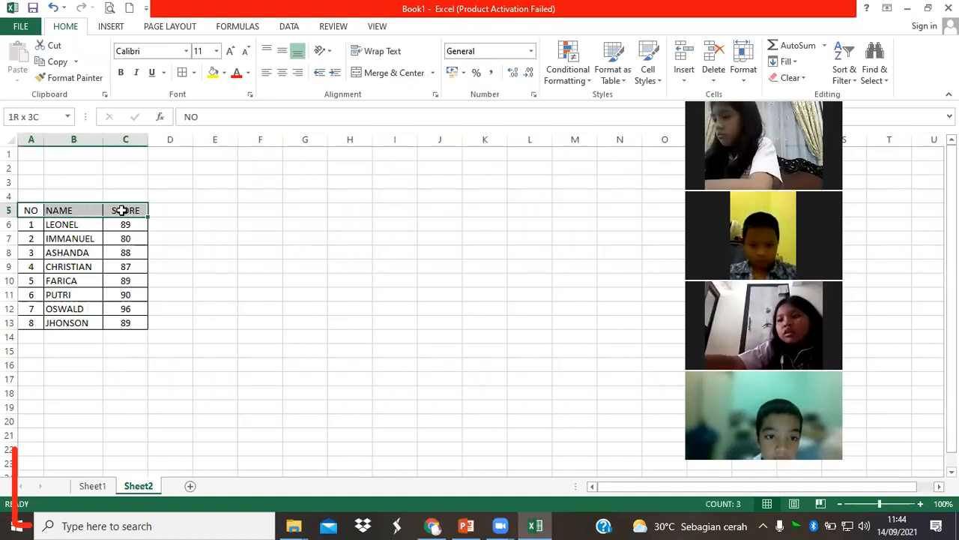
left_click(270, 252)
left_click_drag(30, 211, 107, 208)
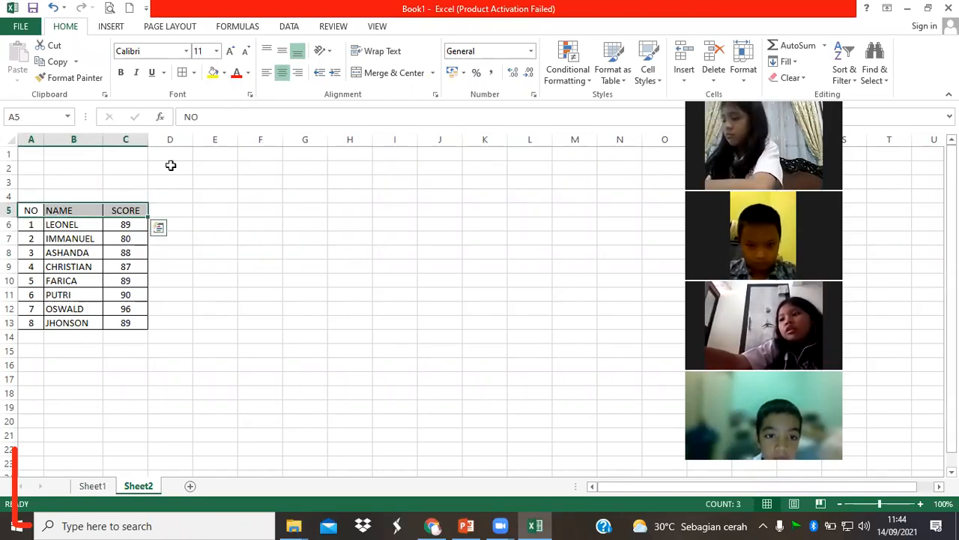
left_click(120, 72)
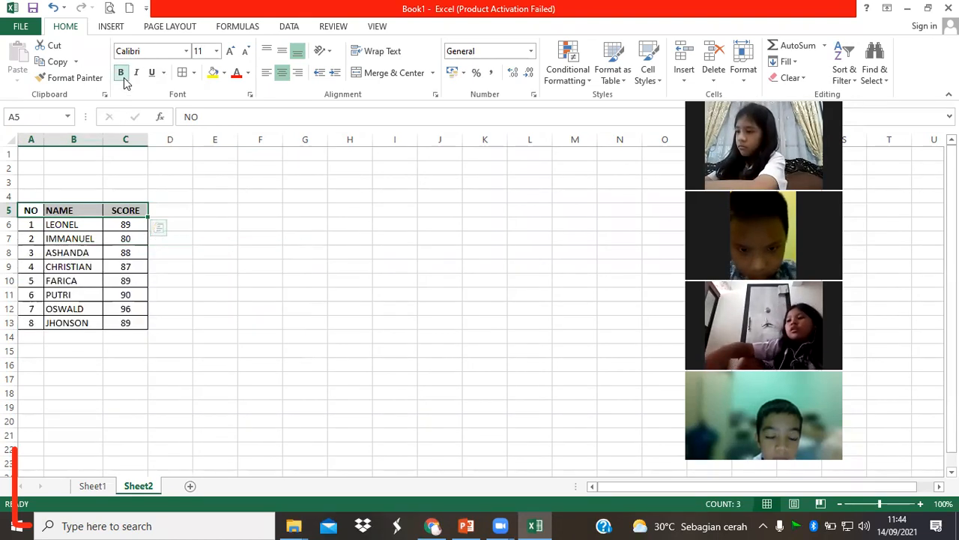
left_click(215, 256)
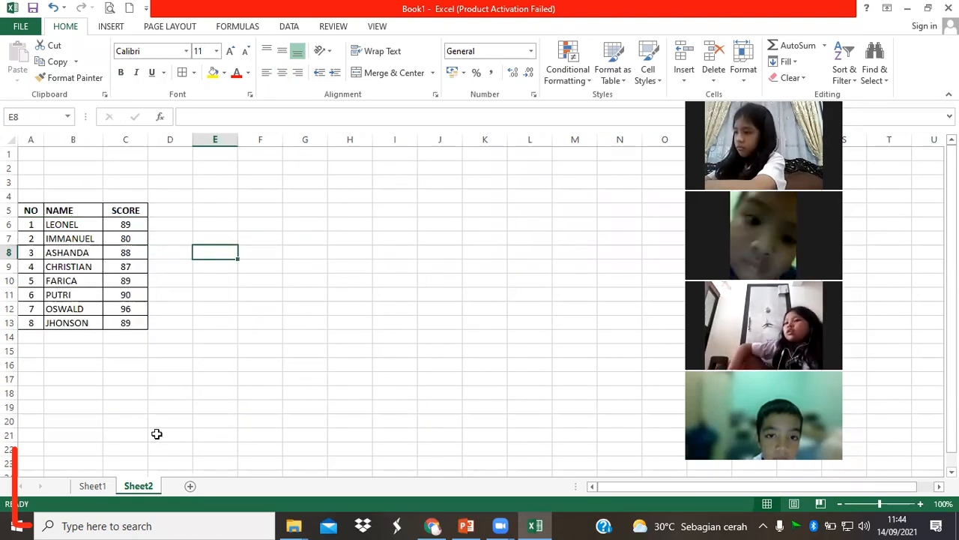
Step: Compare the copied table with the original on Sheet1 and return to Sheet2
key("ctrl+Page_Up")
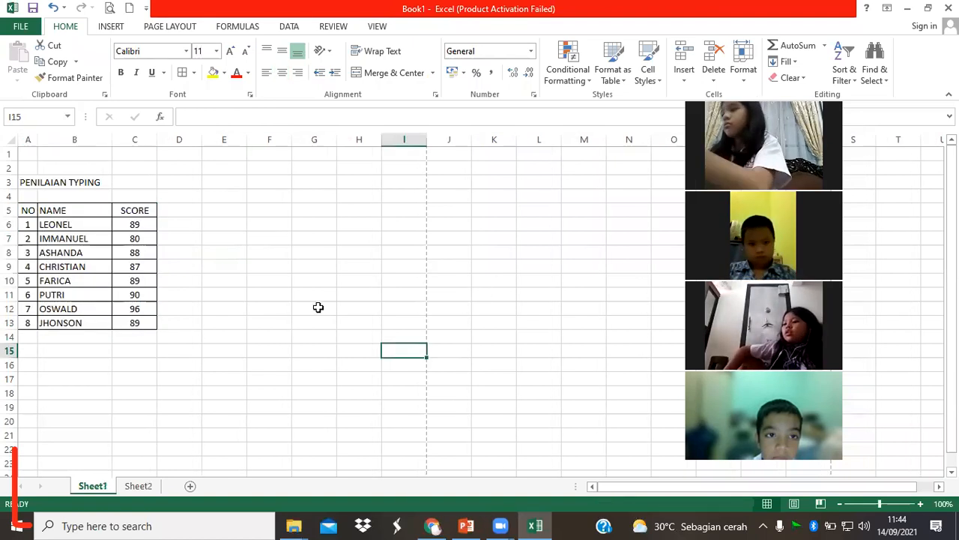
key("ctrl+Page_Down")
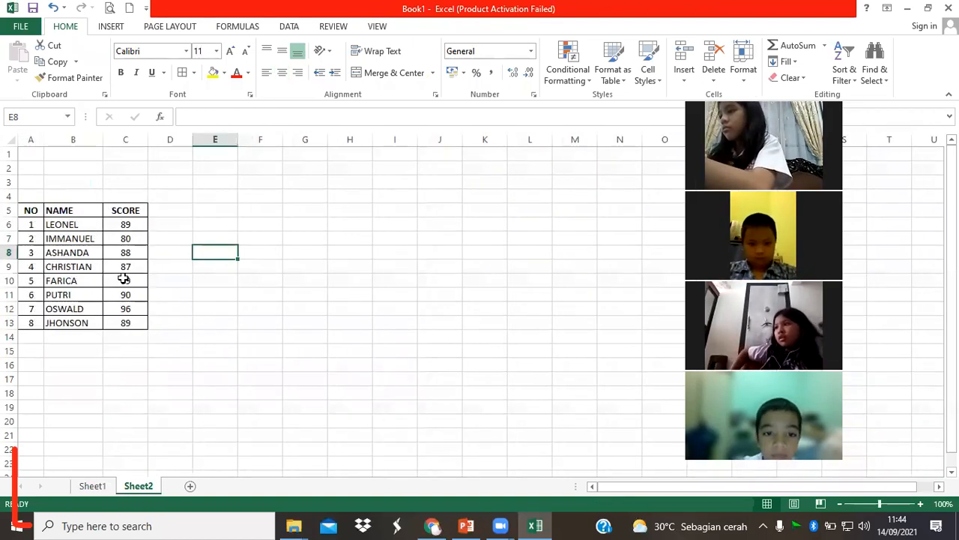